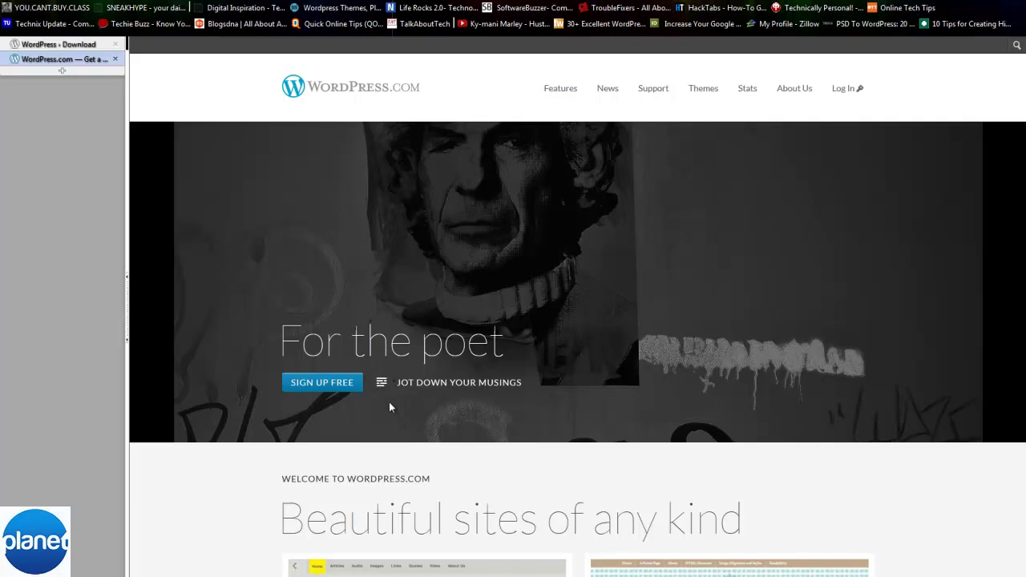
- Start a free sign-up and enter the blog address wordpresstutorialseries
{"action": "left_click", "coordinate": [335, 385]}
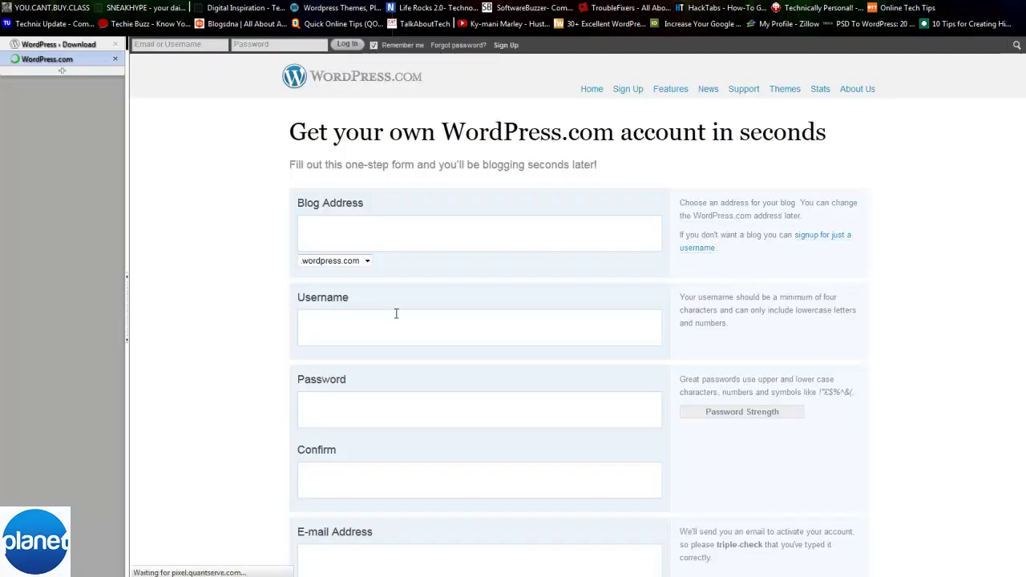
{"action": "left_click", "coordinate": [403, 232]}
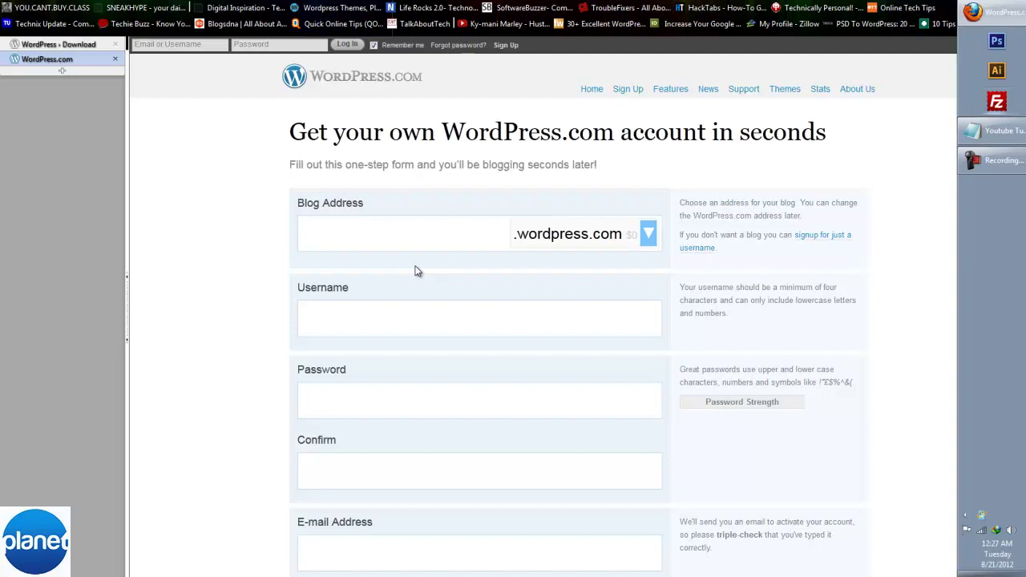
{"action": "type", "text": "wordpr"}
{"action": "type", "text": "esstutorials"}
{"action": "type", "text": "series"}
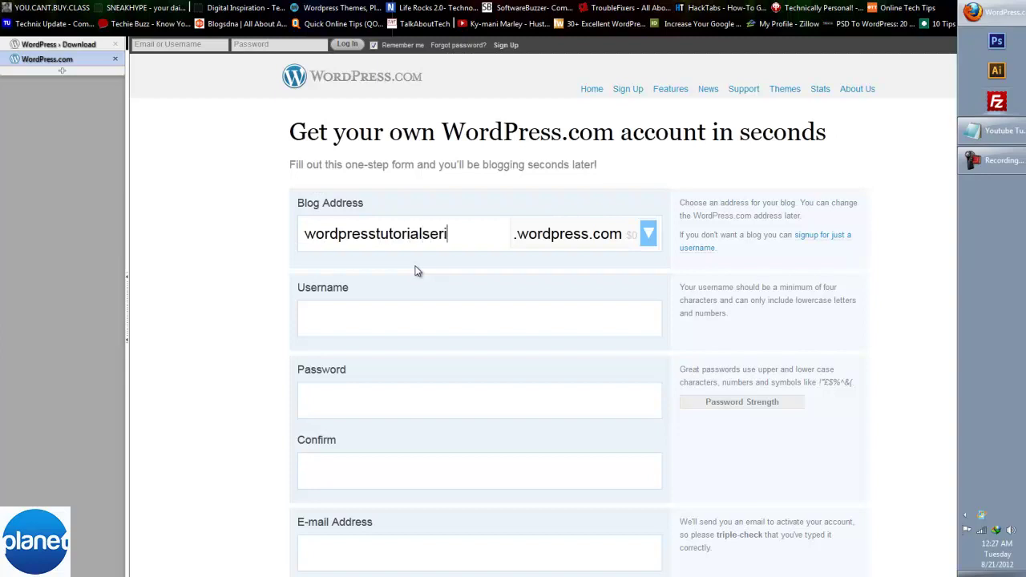
- Change the username until wptutorials2 is accepted
{"action": "left_click", "coordinate": [420, 319]}
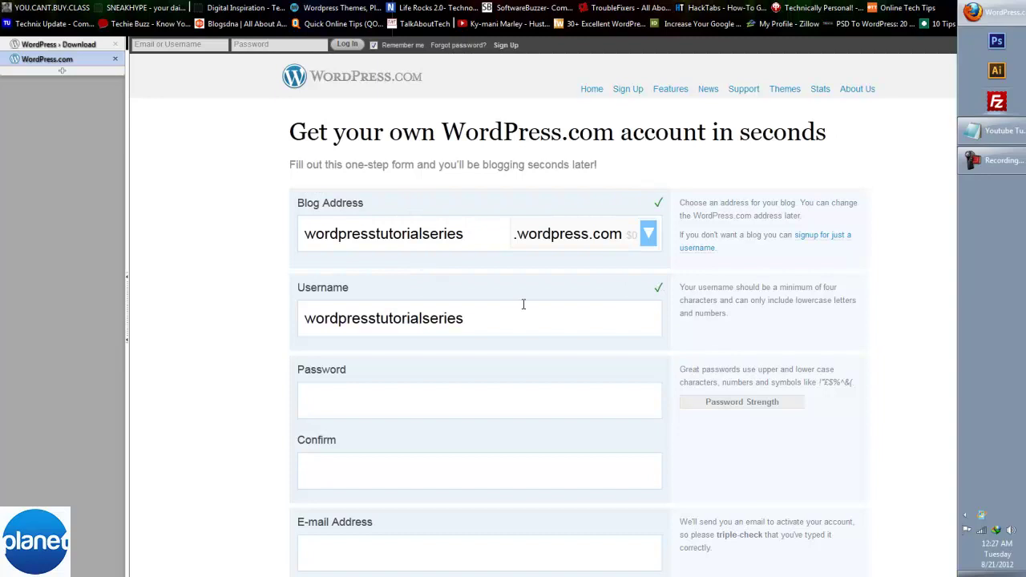
{"action": "left_click_drag", "start_coordinate": [465, 315], "coordinate": [294, 311]}
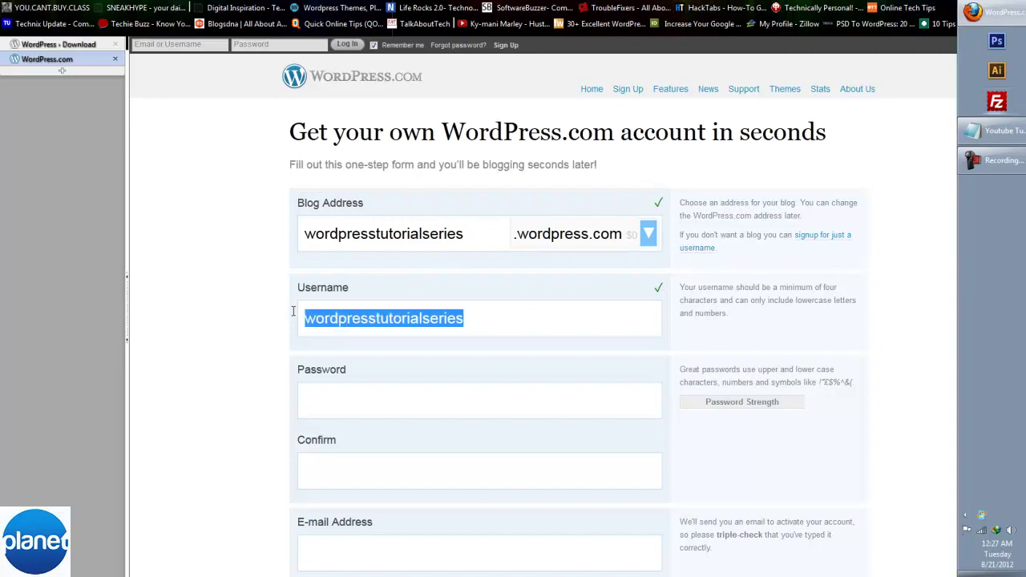
{"action": "type", "text": "a"}
{"action": "key", "text": "BackSpace"}
{"action": "type", "text": "wptutorials"}
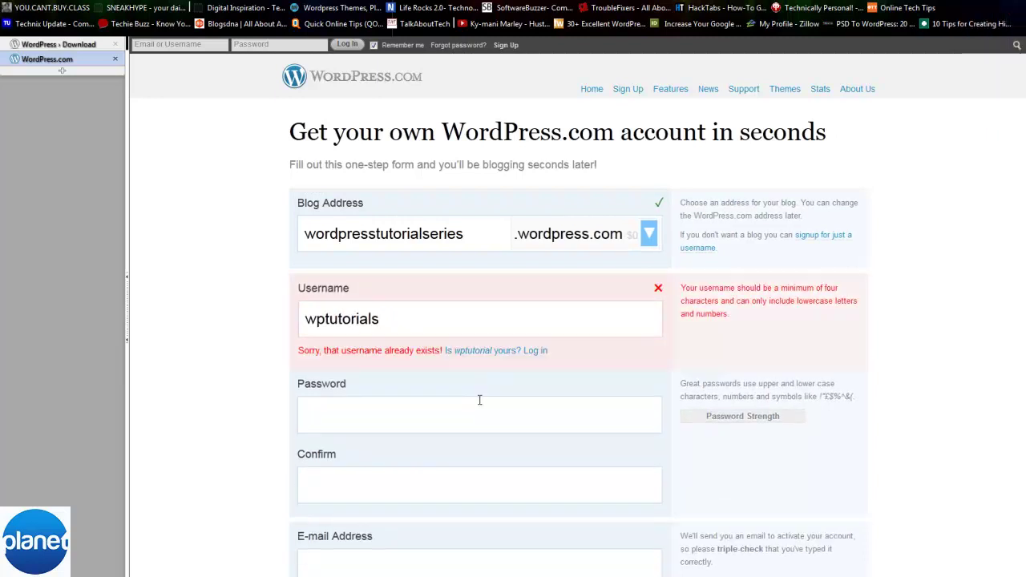
{"action": "left_click", "coordinate": [545, 421]}
{"action": "left_click", "coordinate": [417, 324]}
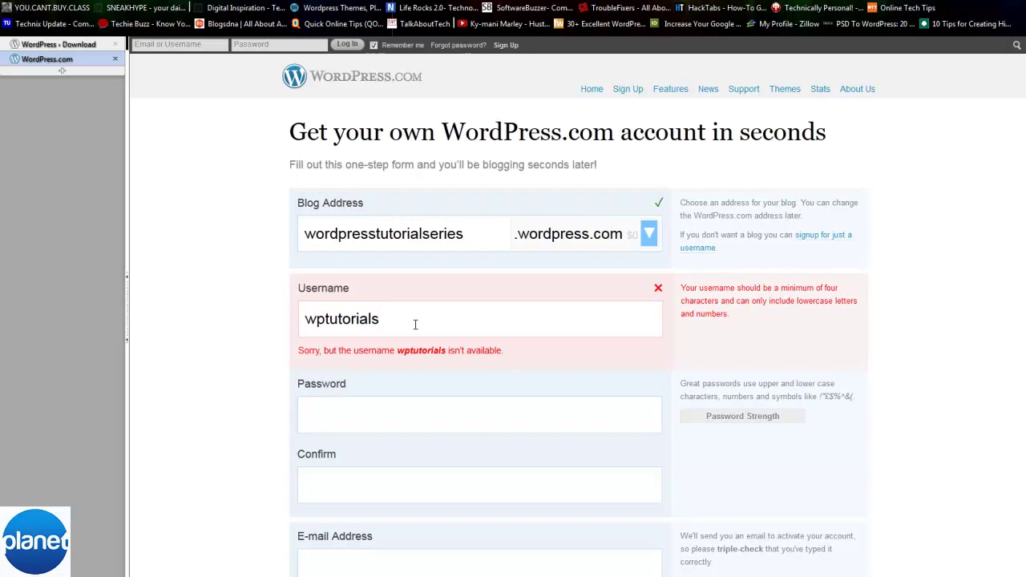
{"action": "type", "text": "2"}
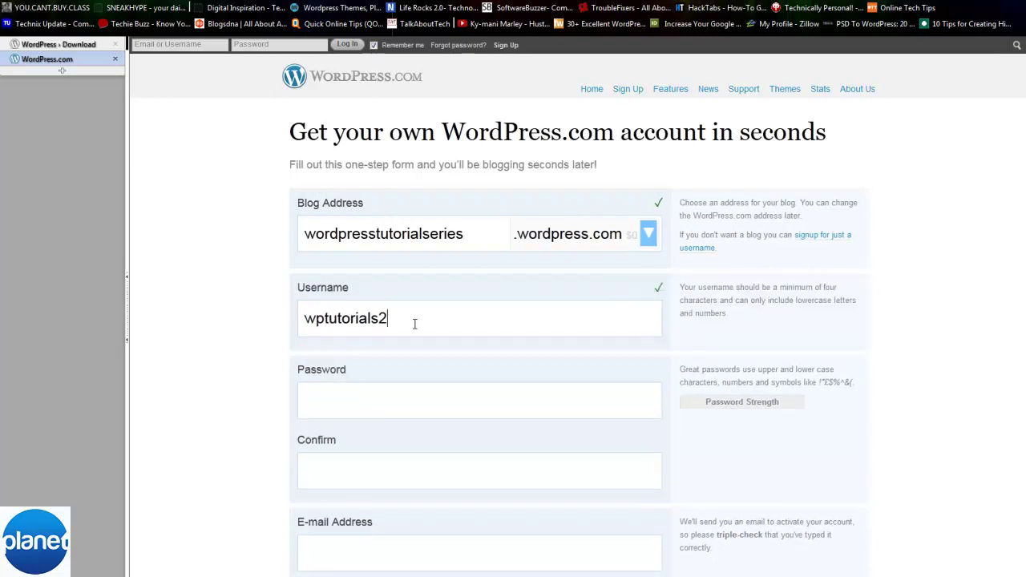
- Enter a matching password in both the Password and Confirm fields
{"action": "left_click", "coordinate": [400, 403]}
{"action": "type", "text": "••••••••"}
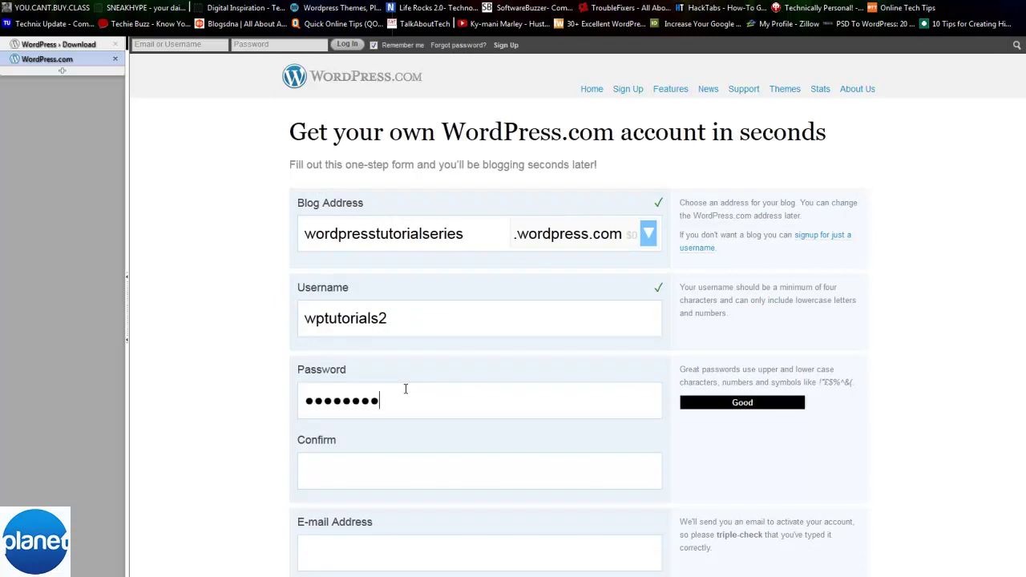
{"action": "key", "text": "Tab"}
{"action": "type", "text": "••••••••"}
{"action": "key", "text": "Tab"}
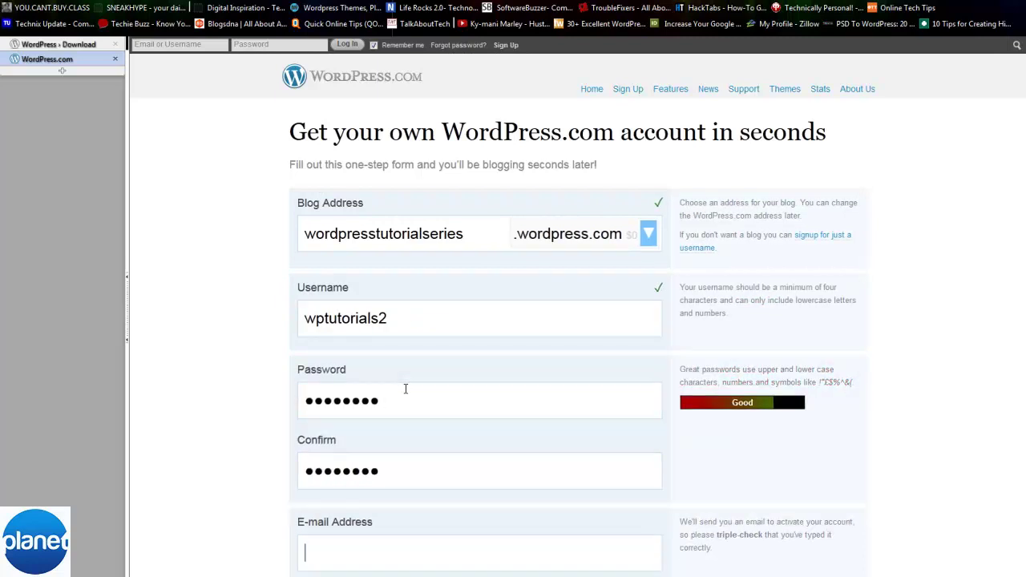
{"action": "scroll", "coordinate": [426, 405], "scroll_direction": "down", "scroll_amount": 3}
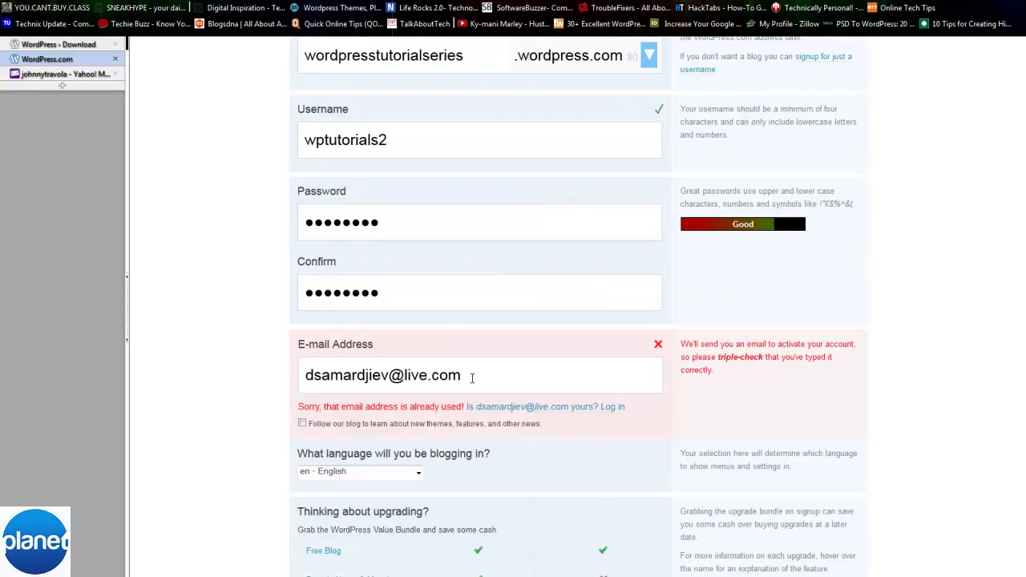
- Replace the already-used e-mail with a Yahoo e-mail address
{"action": "triple_click", "coordinate": [473, 378]}
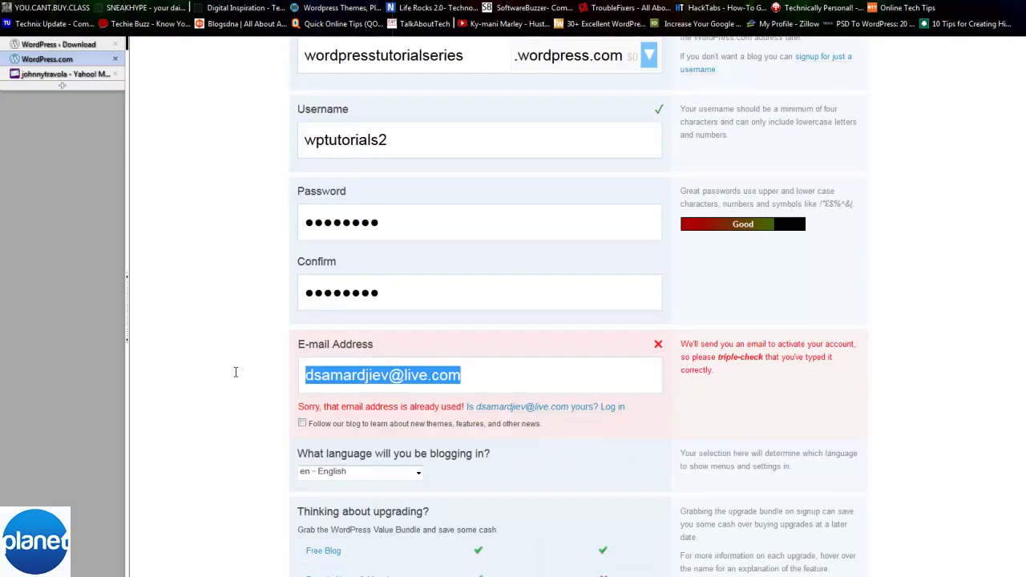
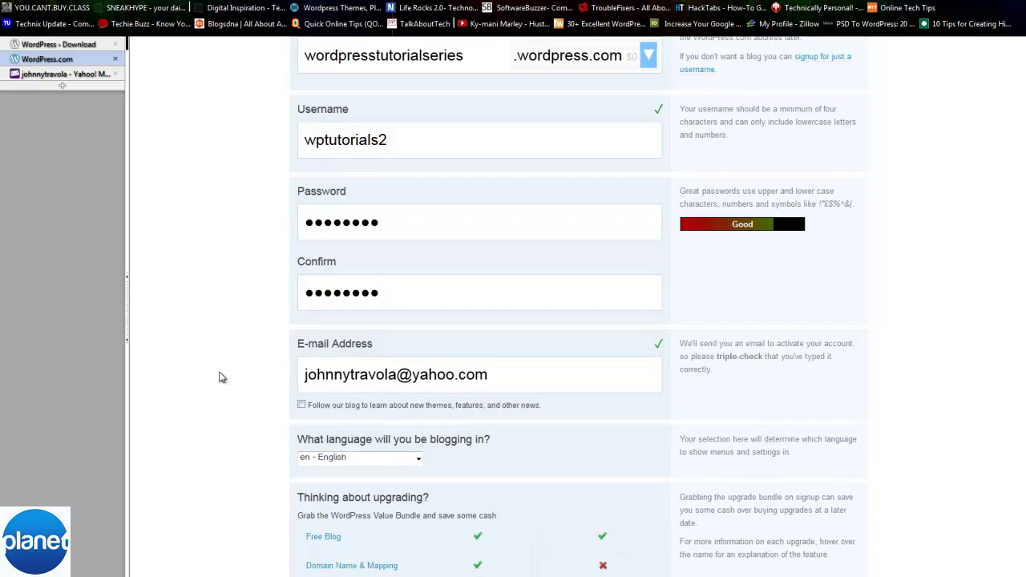
{"action": "key", "text": "ctrl+a"}
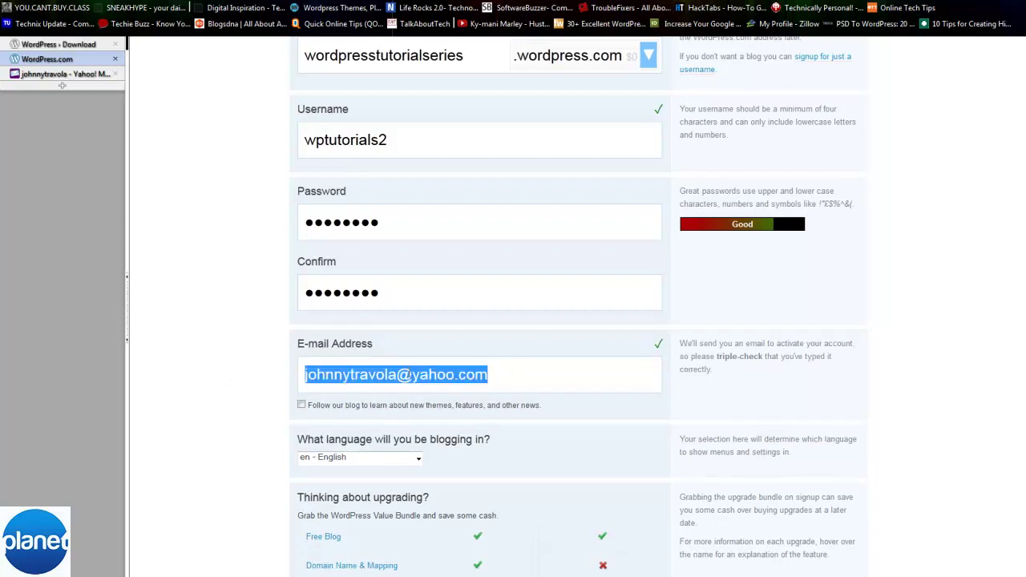
- Submit the sign-up form with Create Blog
{"action": "scroll", "coordinate": [345, 361], "scroll_direction": "down", "scroll_amount": 3}
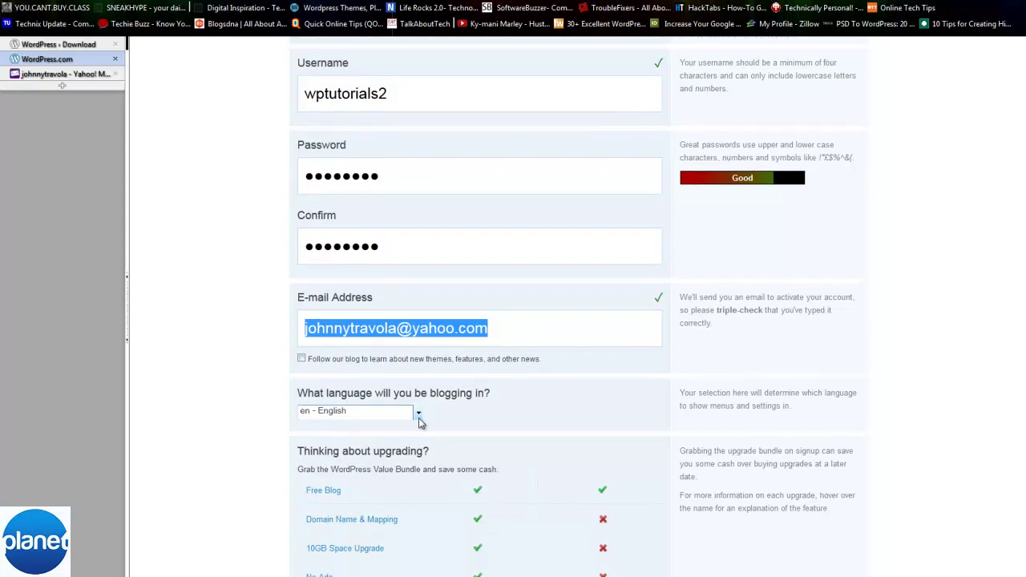
{"action": "scroll", "coordinate": [529, 425], "scroll_direction": "down", "scroll_amount": 2}
{"action": "scroll", "coordinate": [513, 400], "scroll_direction": "up", "scroll_amount": 4}
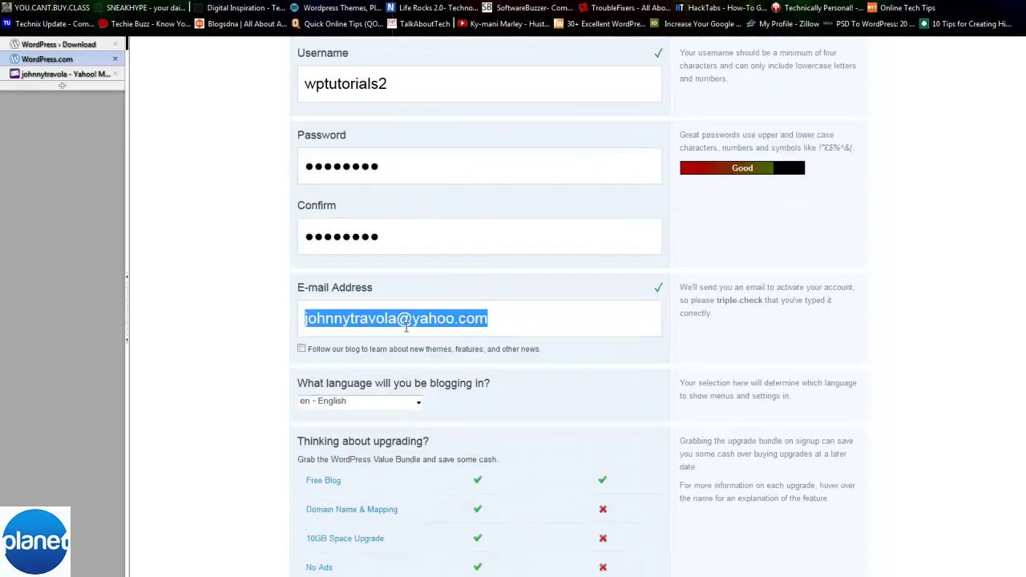
{"action": "scroll", "coordinate": [369, 273], "scroll_direction": "up", "scroll_amount": 2}
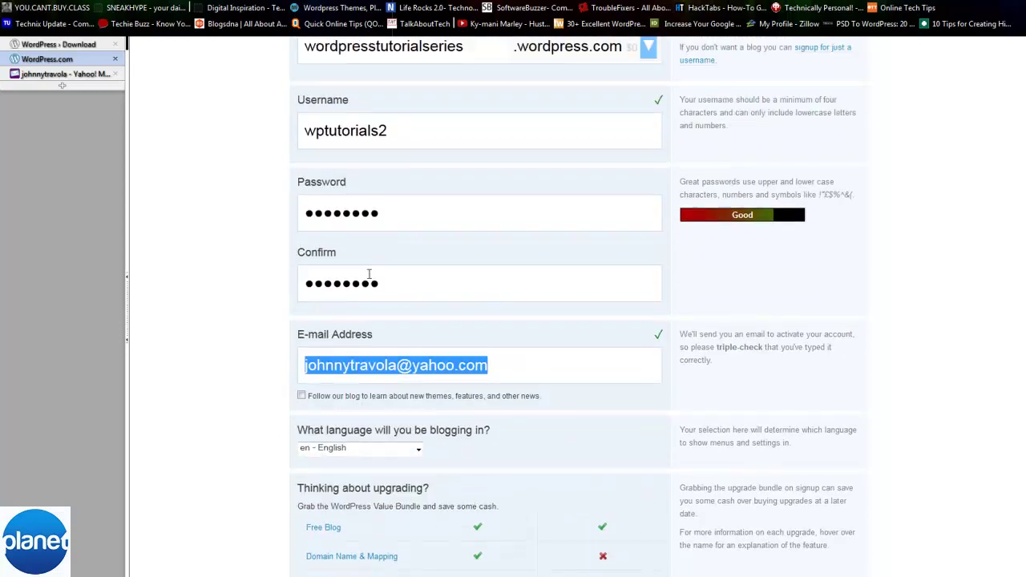
{"action": "scroll", "coordinate": [485, 491], "scroll_direction": "down", "scroll_amount": 5}
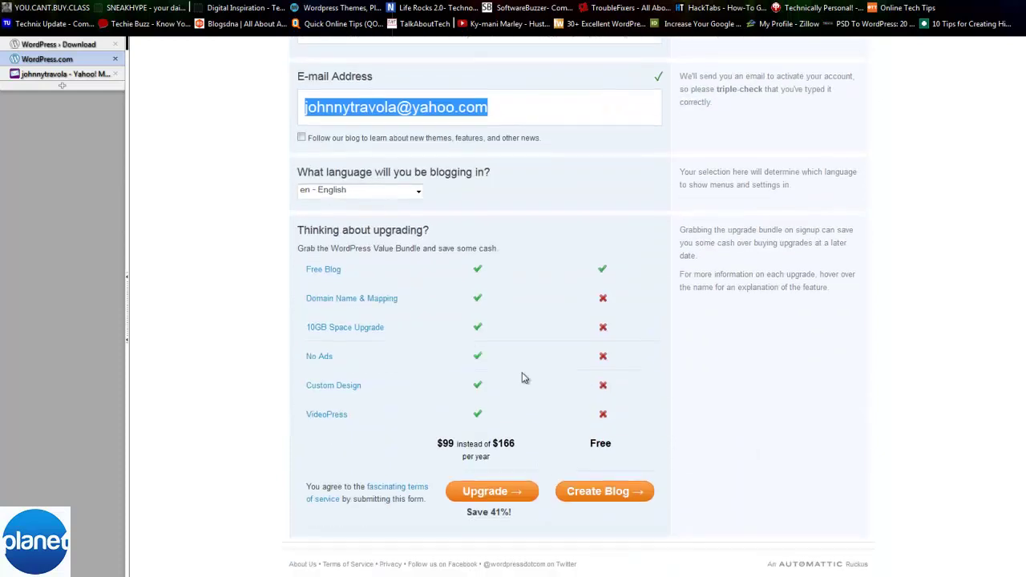
{"action": "left_click", "coordinate": [591, 490]}
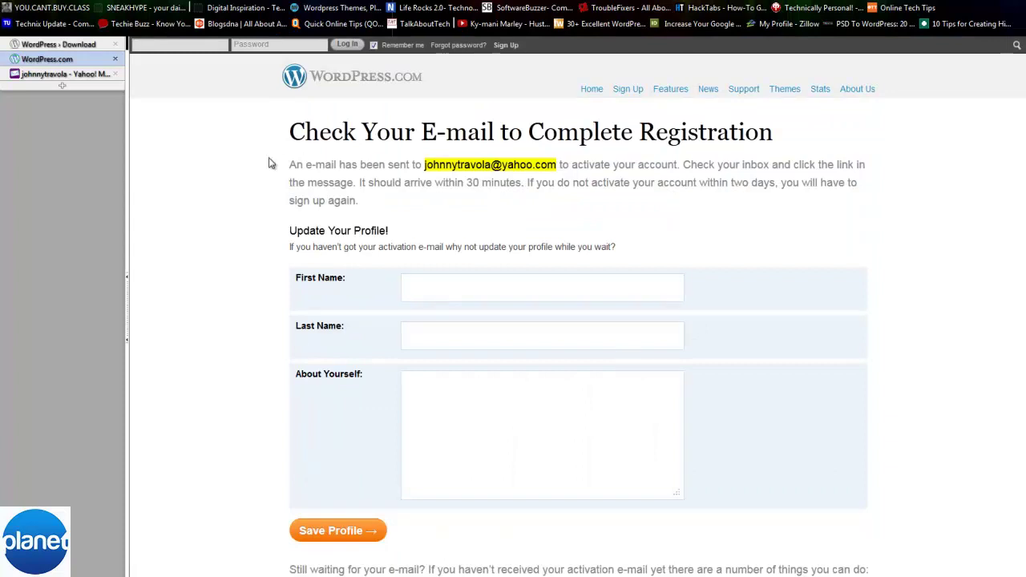
- Read the Check Your E-mail registration page, then switch to the Yahoo Mail inbox
{"action": "left_click_drag", "start_coordinate": [286, 164], "coordinate": [448, 202]}
{"action": "left_click", "coordinate": [448, 202]}
{"action": "scroll", "coordinate": [448, 202], "scroll_direction": "down", "scroll_amount": 5}
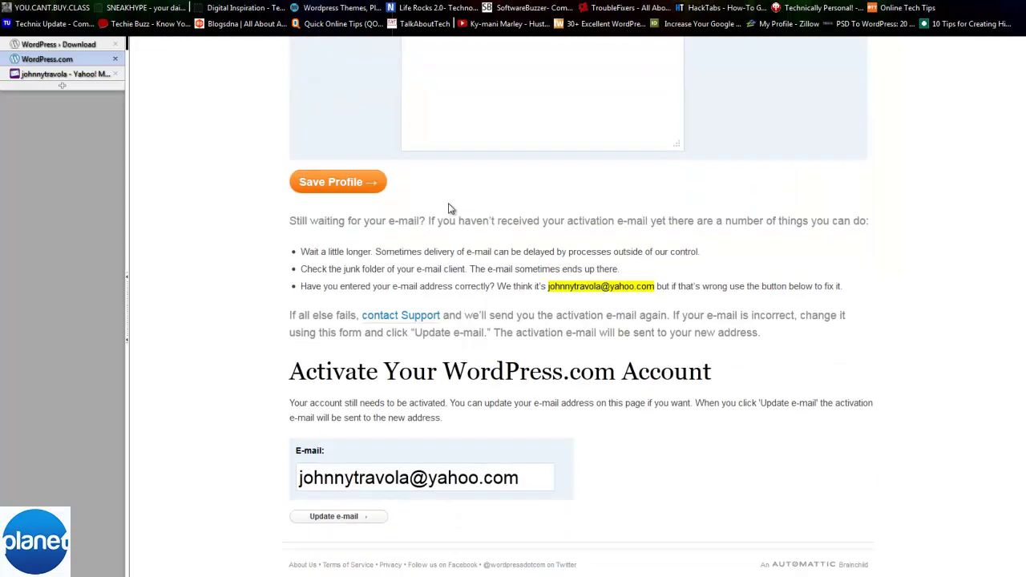
{"action": "scroll", "coordinate": [481, 253], "scroll_direction": "up", "scroll_amount": 3}
{"action": "left_click", "coordinate": [88, 74]}
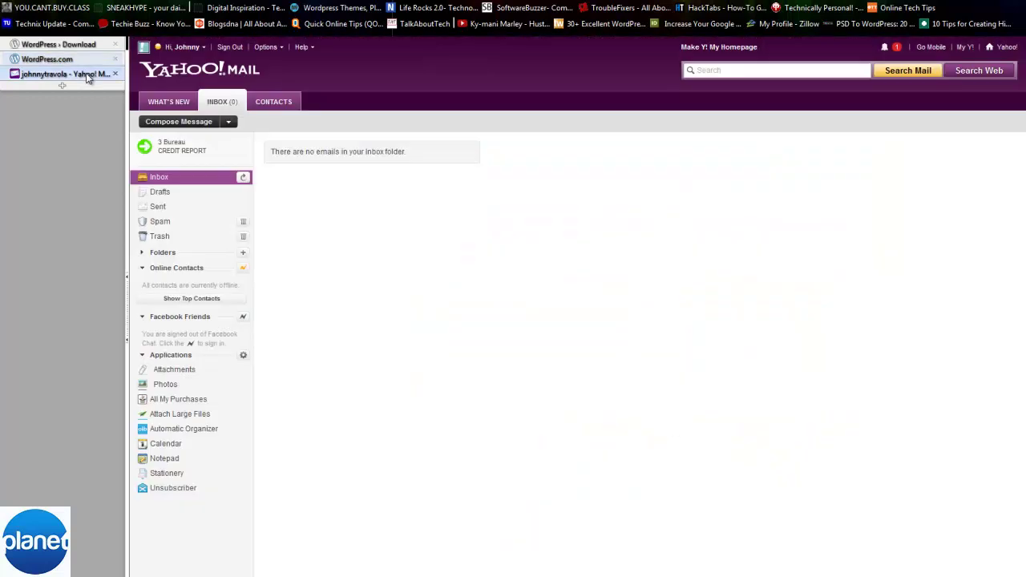
- Open the WordPress.com activation e-mail and activate the wordpresstutorialseries blog
{"action": "left_click", "coordinate": [169, 178]}
{"action": "left_click", "coordinate": [550, 152]}
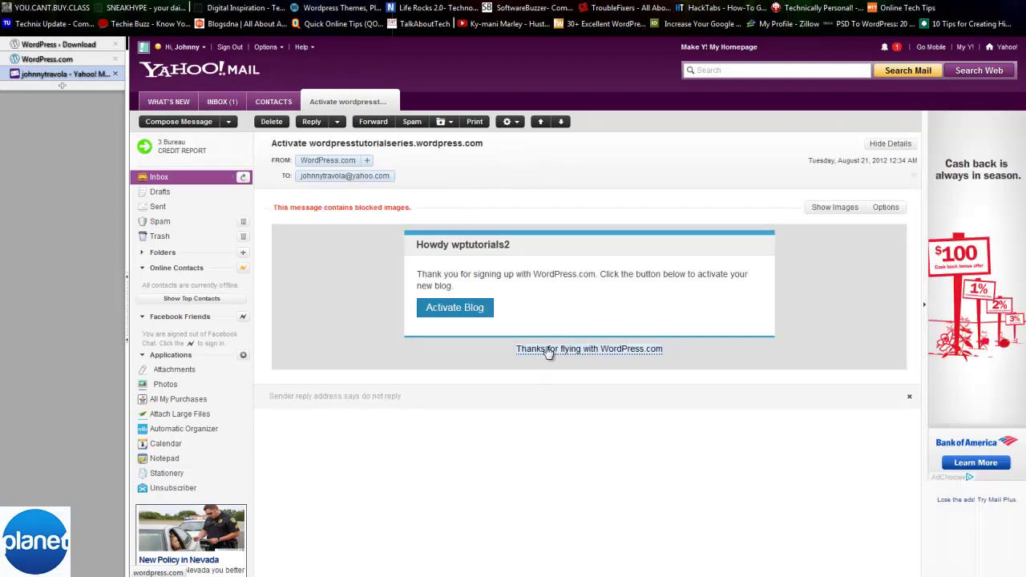
{"action": "left_click", "coordinate": [473, 315]}
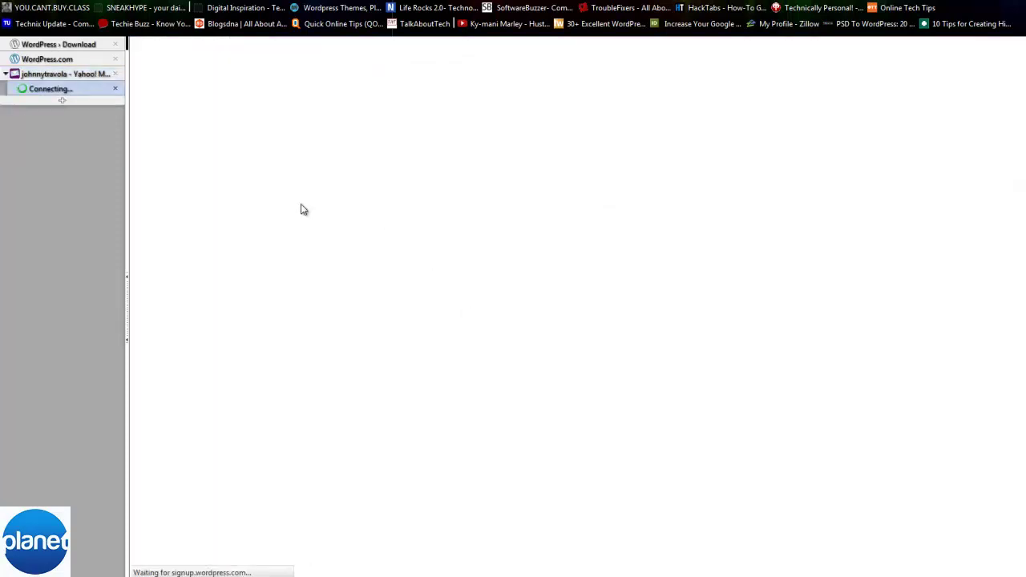
{"action": "left_click", "coordinate": [69, 75]}
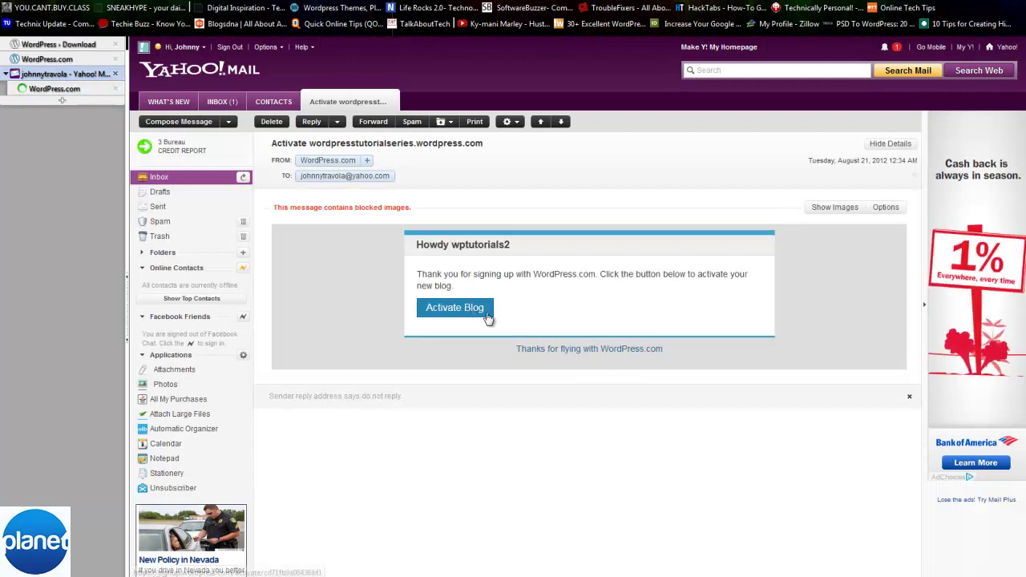
{"action": "left_click", "coordinate": [70, 90]}
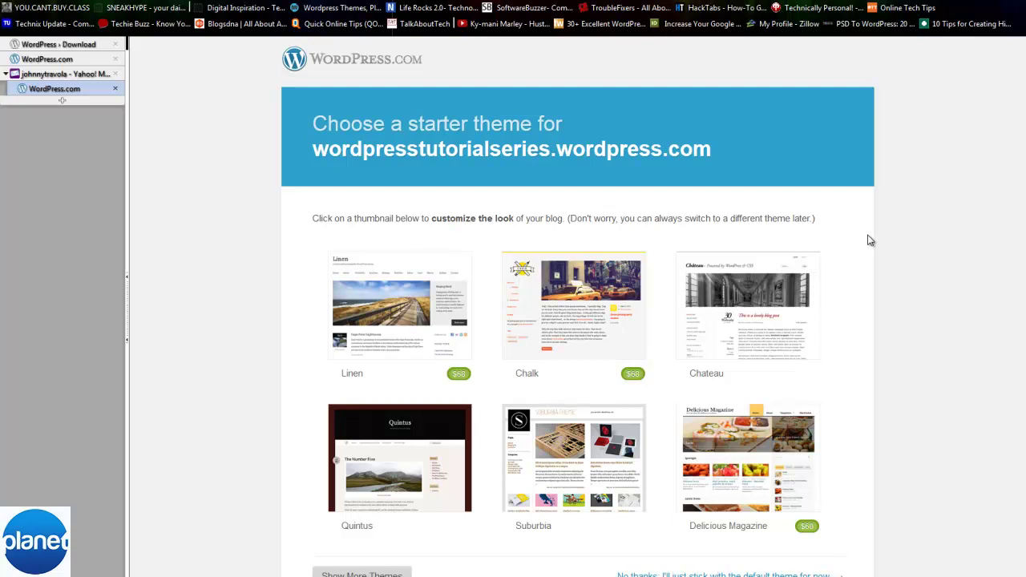
- Pick the Chateau theme from the starter themes and apply it
{"action": "scroll", "coordinate": [871, 241], "scroll_direction": "down", "scroll_amount": 3}
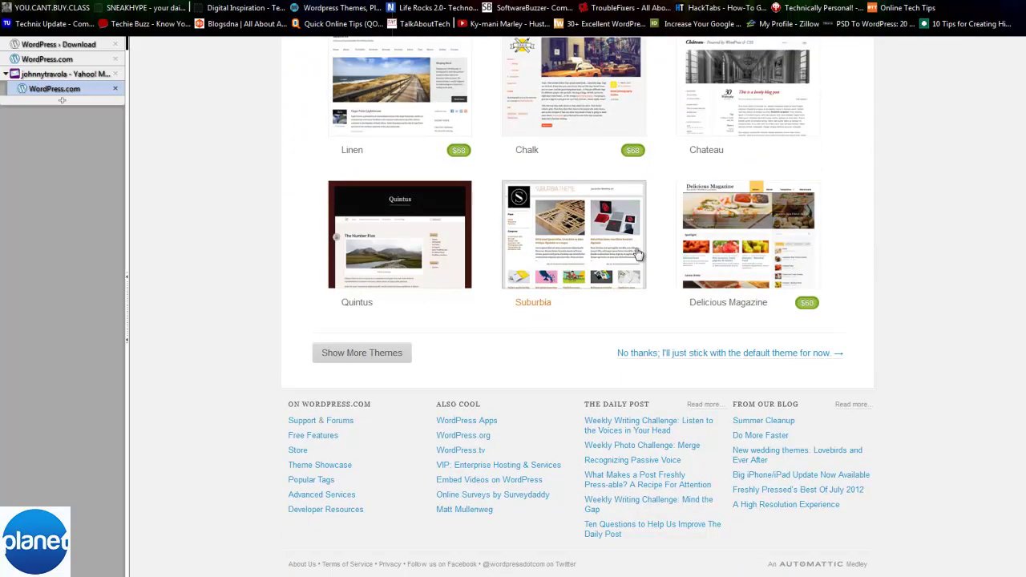
{"action": "scroll", "coordinate": [638, 253], "scroll_direction": "up", "scroll_amount": 1}
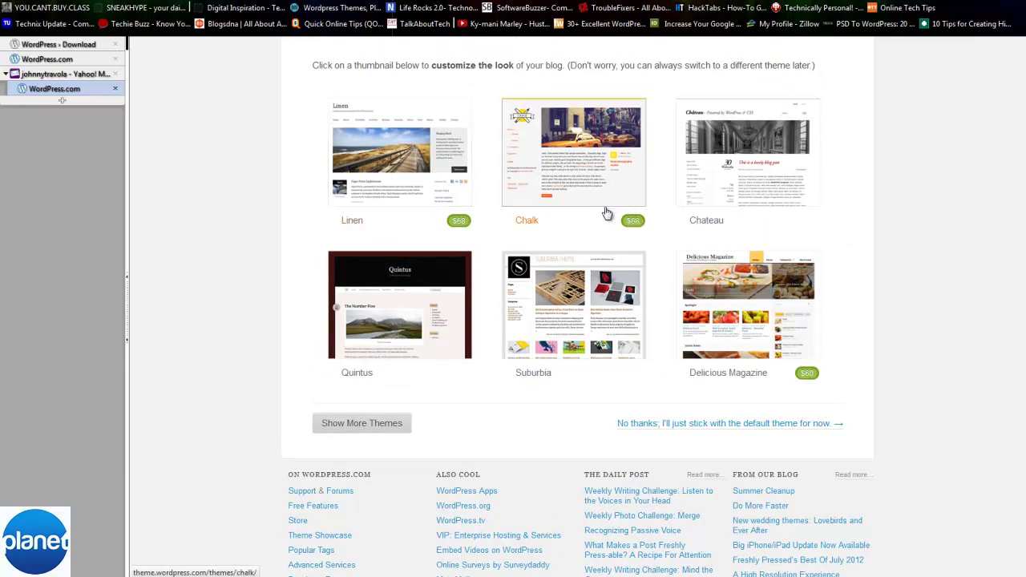
{"action": "scroll", "coordinate": [609, 210], "scroll_direction": "up", "scroll_amount": 1}
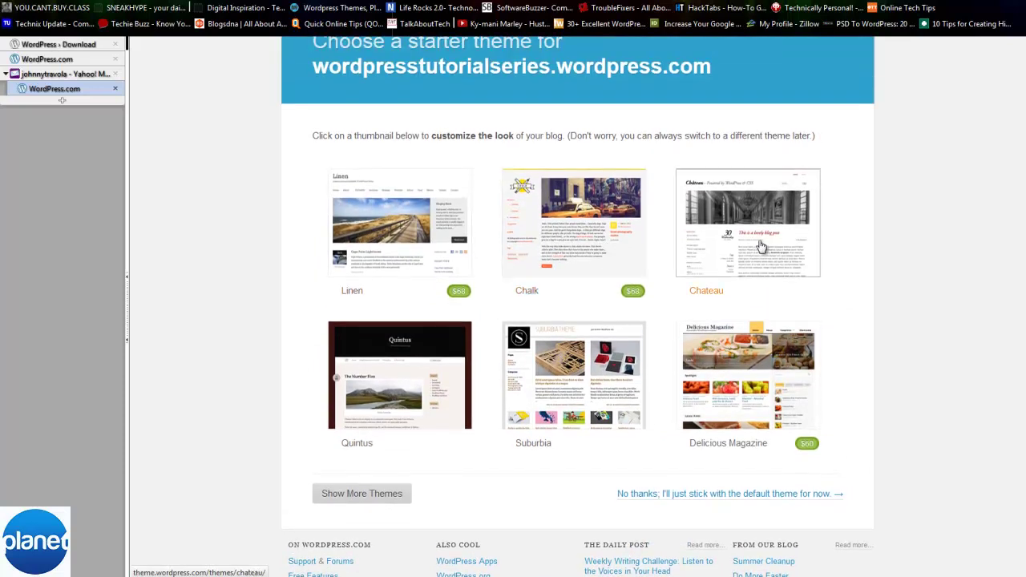
{"action": "left_click", "coordinate": [762, 246]}
{"action": "left_click", "coordinate": [382, 92]}
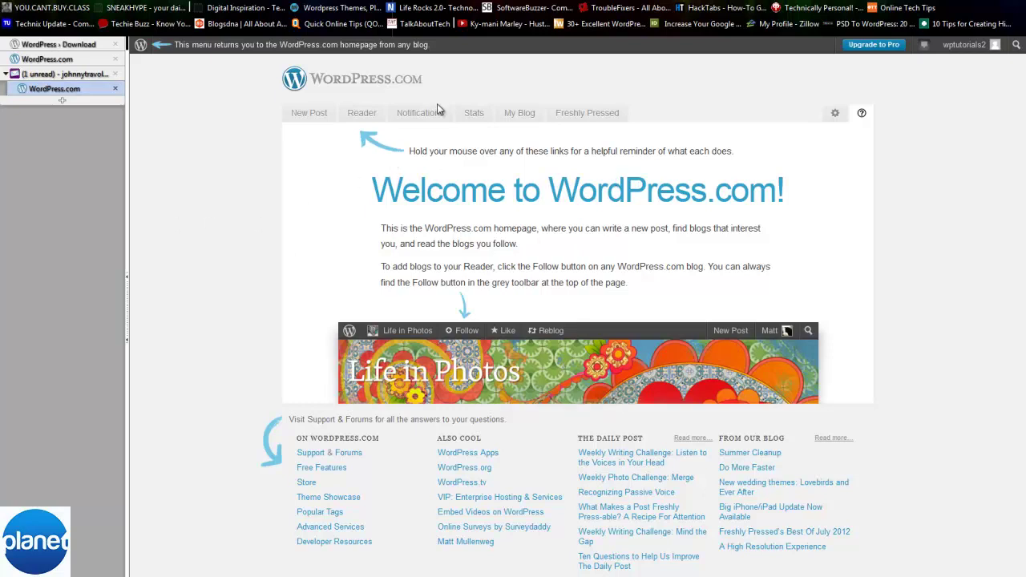
- Browse the blog stats, My Blogs, Reader and New Post pages
{"action": "mouse_move", "coordinate": [445, 122]}
{"action": "left_click", "coordinate": [474, 114]}
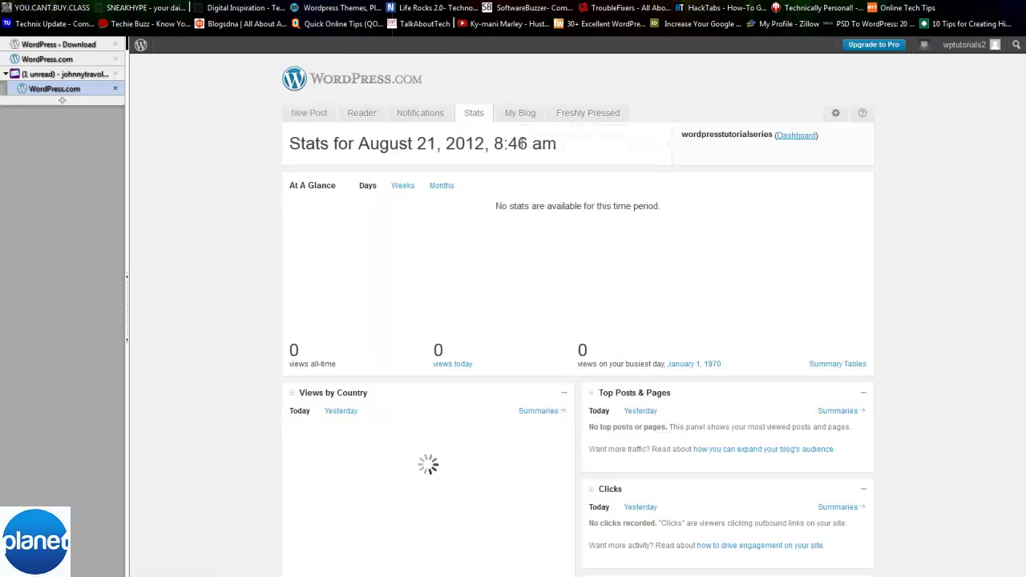
{"action": "left_click", "coordinate": [475, 117]}
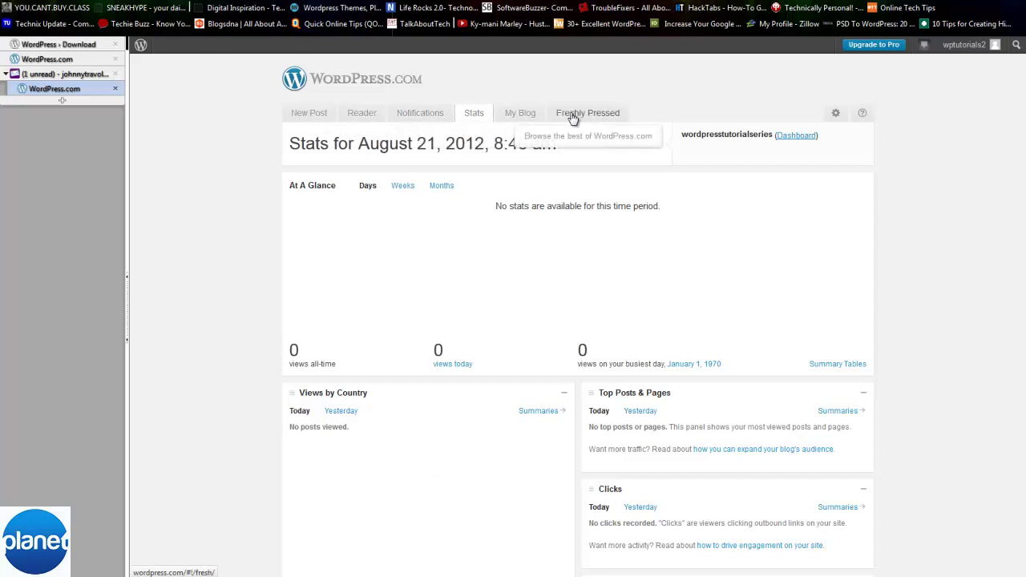
{"action": "left_click", "coordinate": [523, 114]}
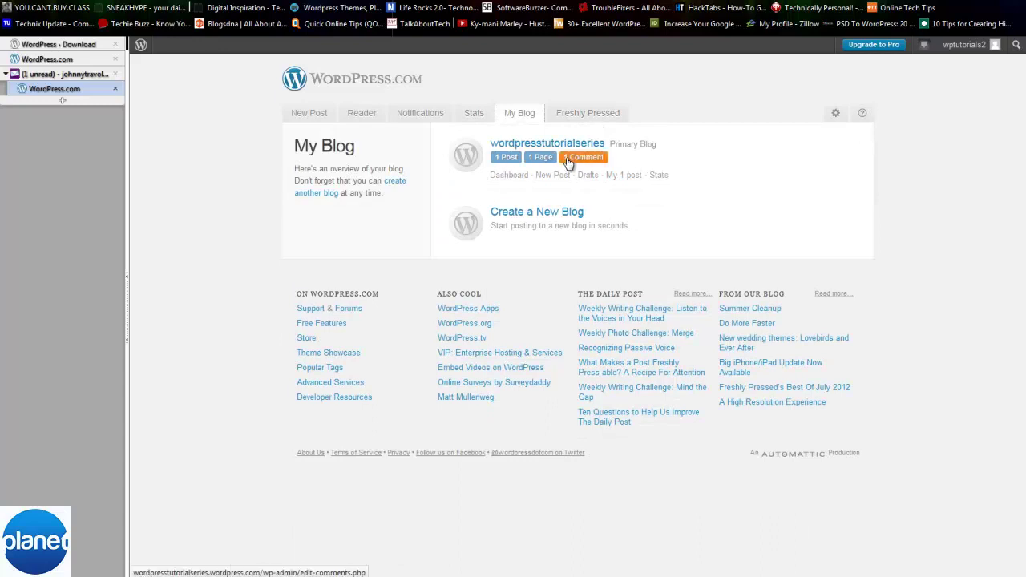
{"action": "left_click", "coordinate": [359, 116]}
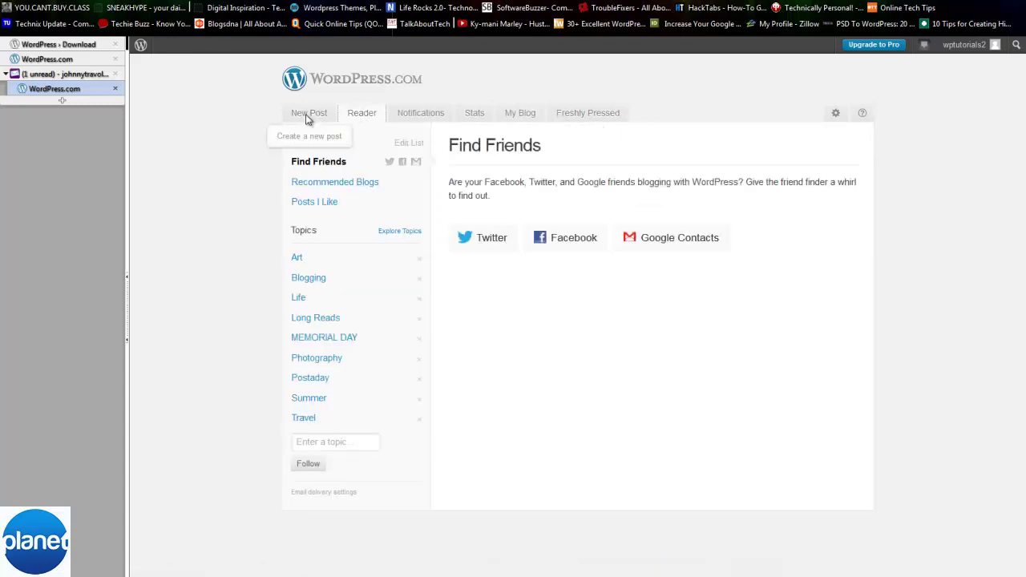
{"action": "left_click", "coordinate": [311, 117]}
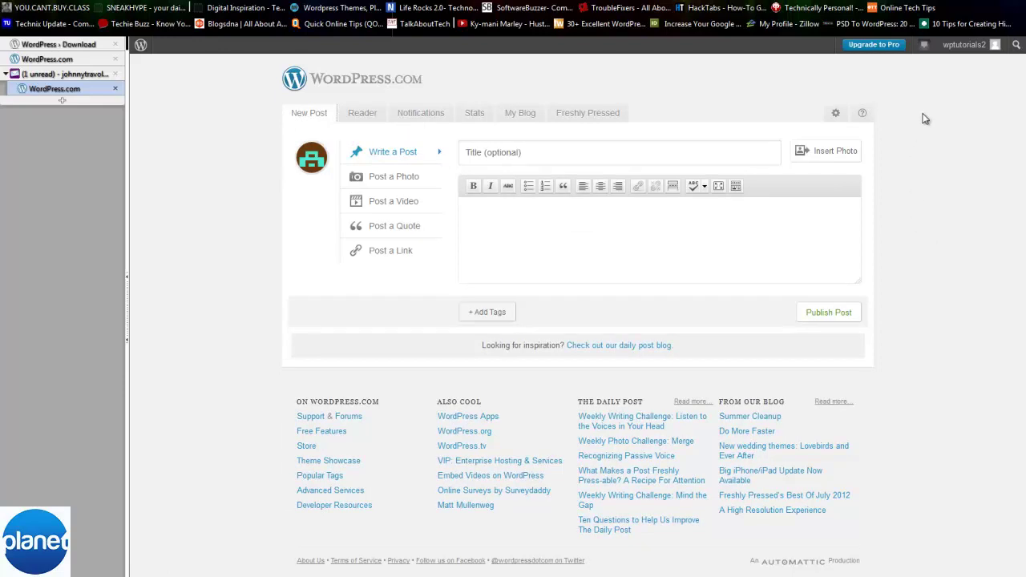
- Go to the wordpresstutorialseries blog's Dashboard from the username menu
{"action": "mouse_move", "coordinate": [962, 56]}
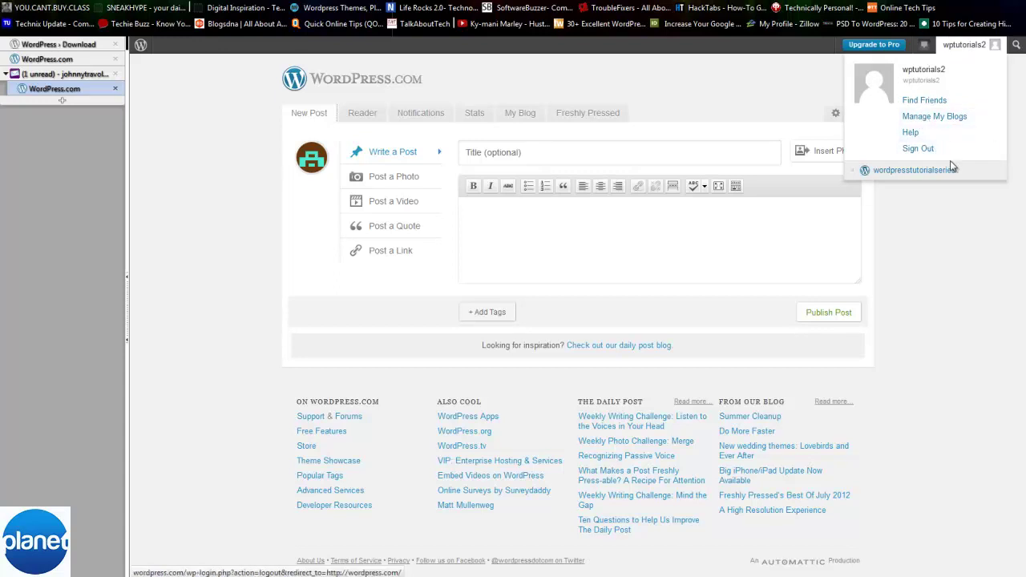
{"action": "mouse_move", "coordinate": [951, 173]}
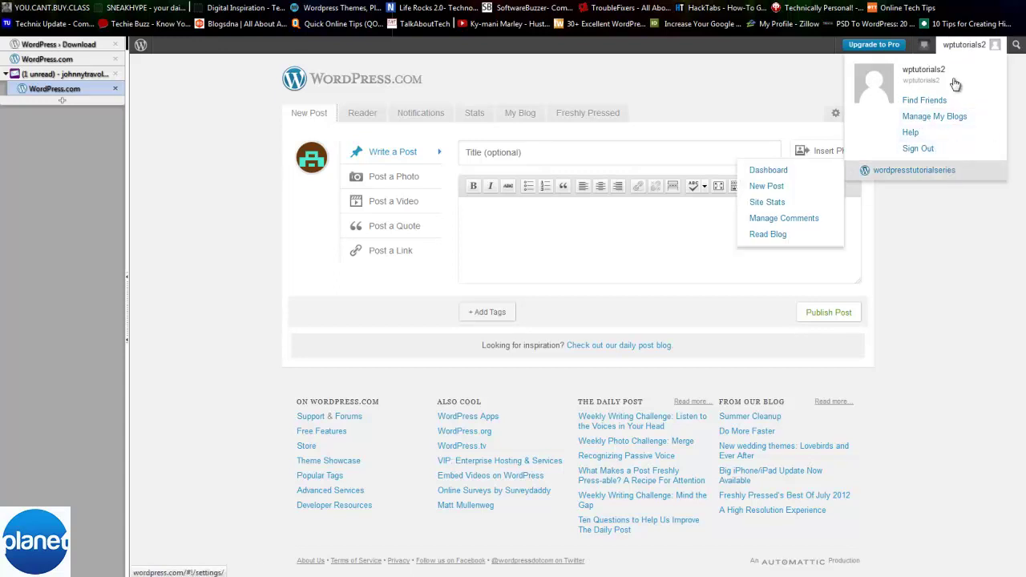
{"action": "left_click", "coordinate": [801, 177]}
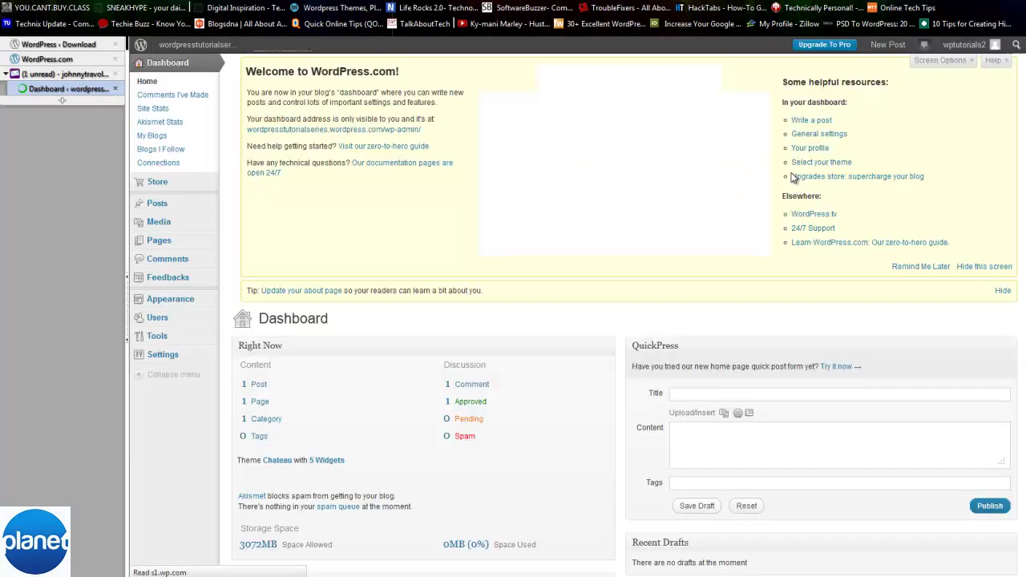
- Preview the Posts, Media, Comments, Feedbacks and Appearance submenus in the admin menu
{"action": "left_click", "coordinate": [176, 128]}
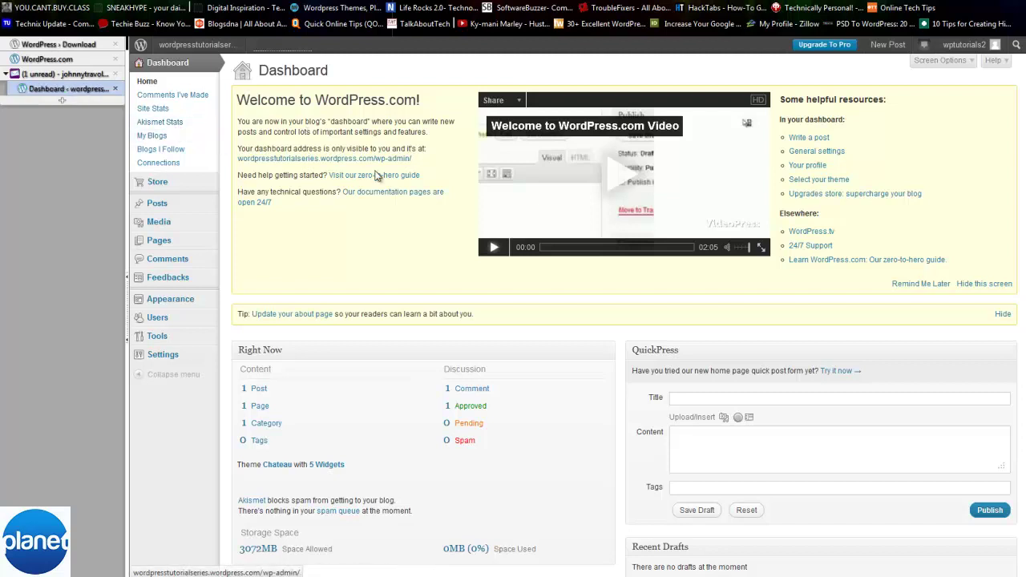
{"action": "mouse_move", "coordinate": [157, 205]}
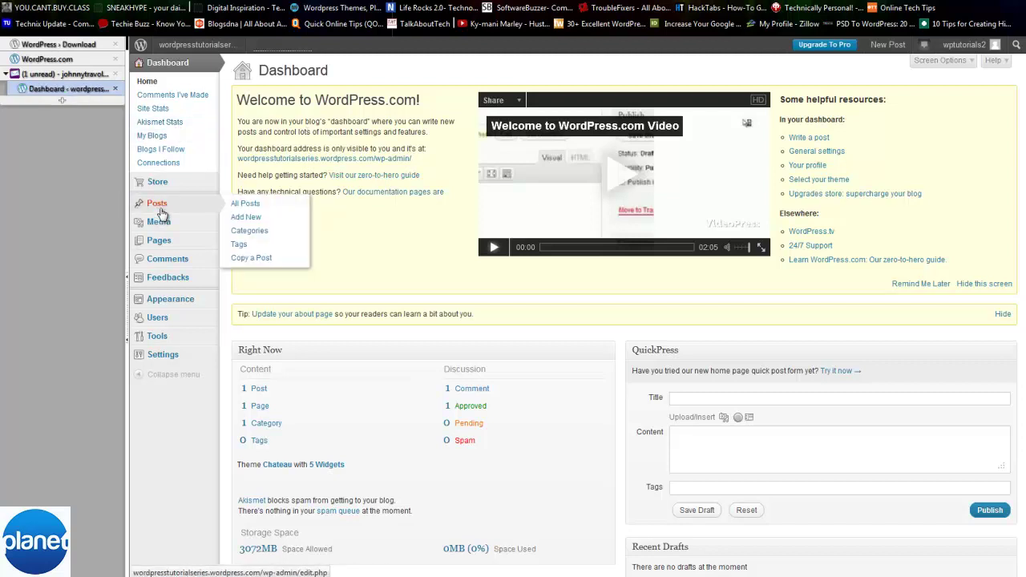
{"action": "mouse_move", "coordinate": [171, 228]}
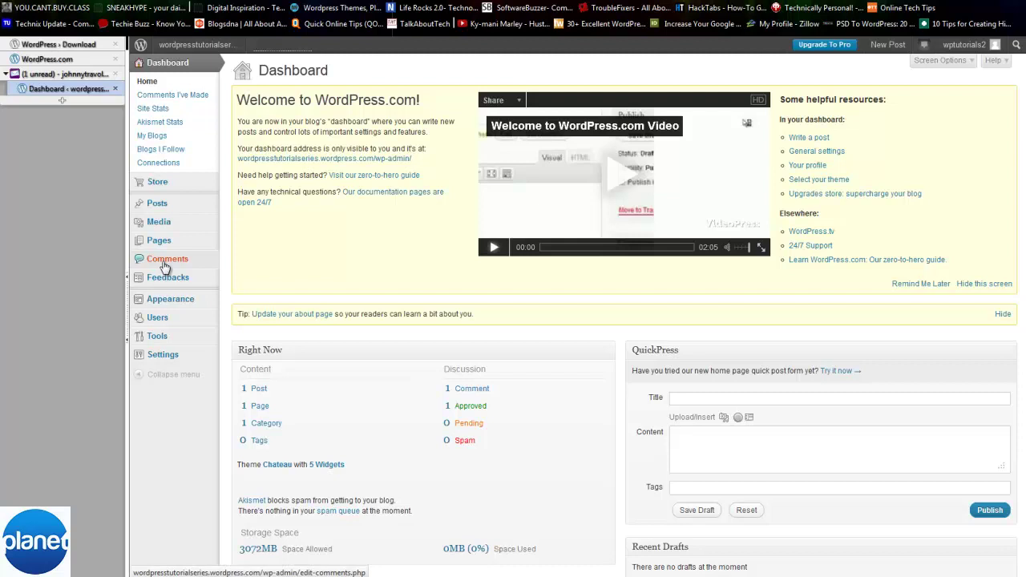
{"action": "mouse_move", "coordinate": [171, 285]}
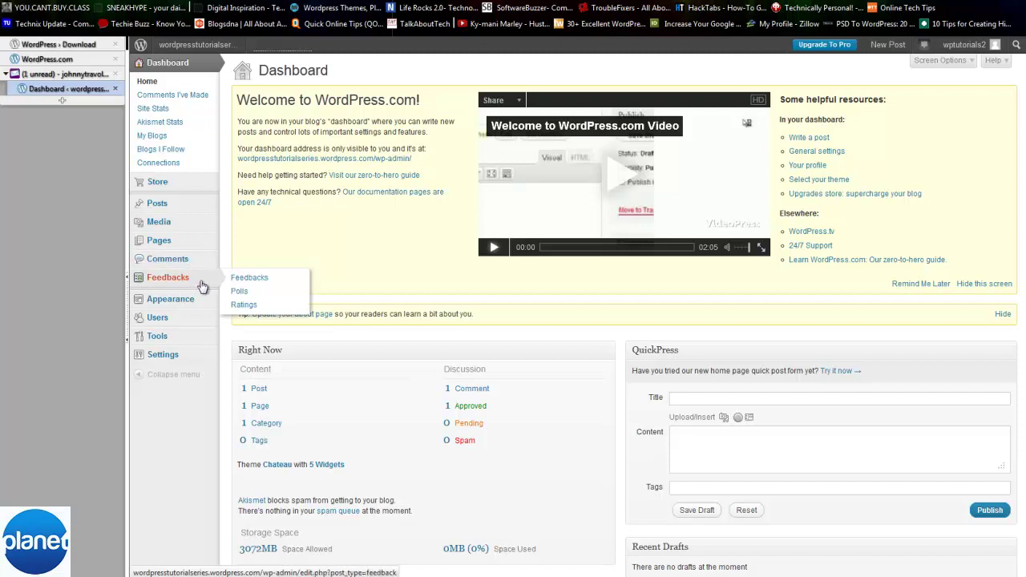
{"action": "mouse_move", "coordinate": [191, 303]}
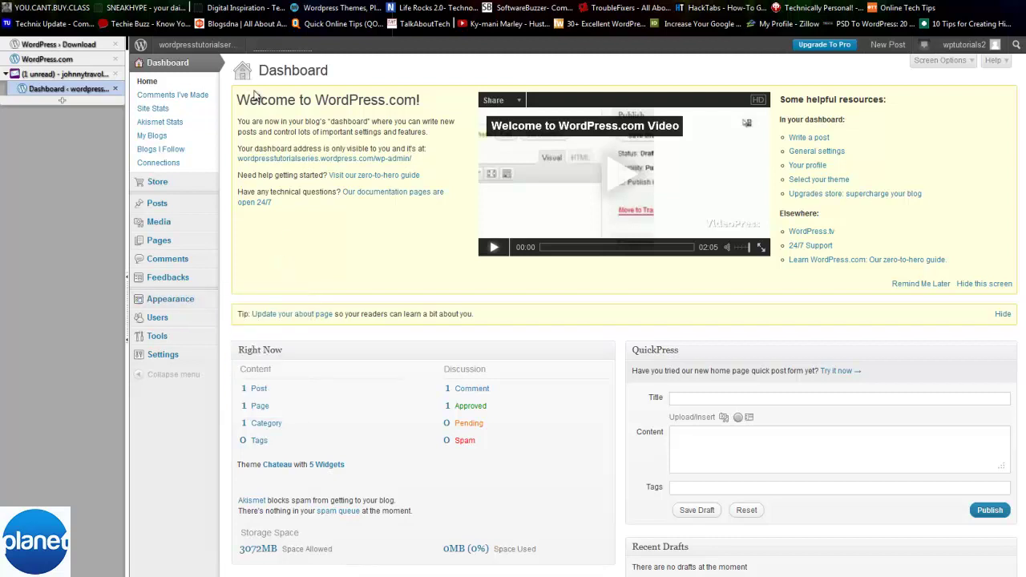
{"action": "mouse_move", "coordinate": [248, 235]}
- Open the live blog in a new tab, scroll through it, then return to the Dashboard
{"action": "middle_click", "coordinate": [215, 52]}
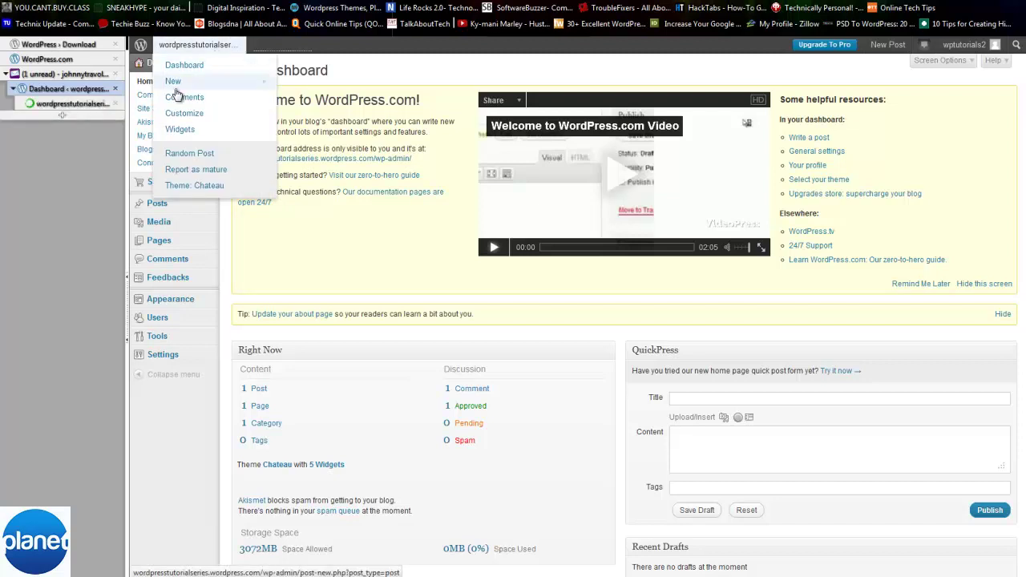
{"action": "left_click", "coordinate": [90, 104]}
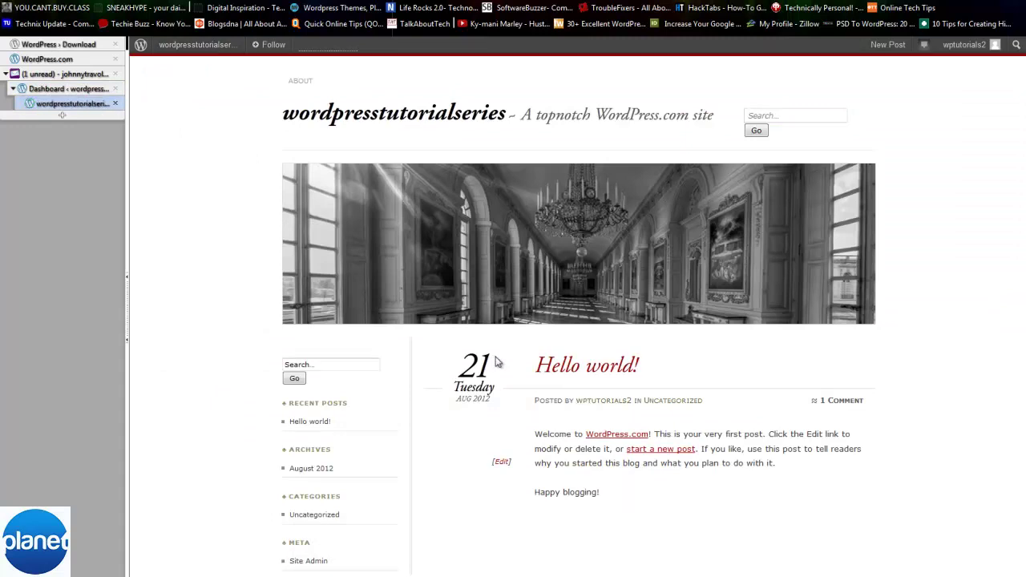
{"action": "scroll", "coordinate": [585, 371], "scroll_direction": "down", "scroll_amount": 2}
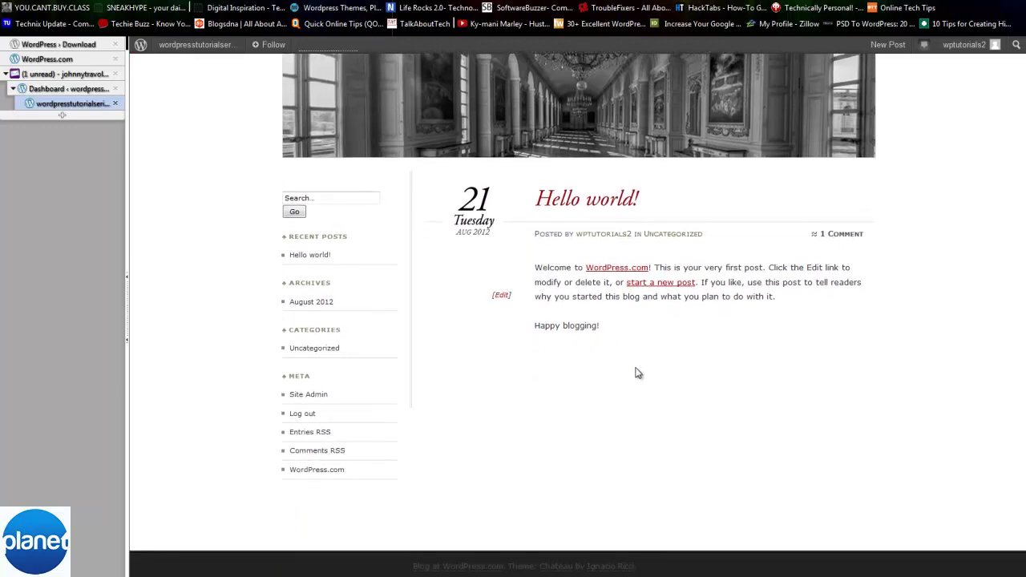
{"action": "scroll", "coordinate": [639, 373], "scroll_direction": "up", "scroll_amount": 2}
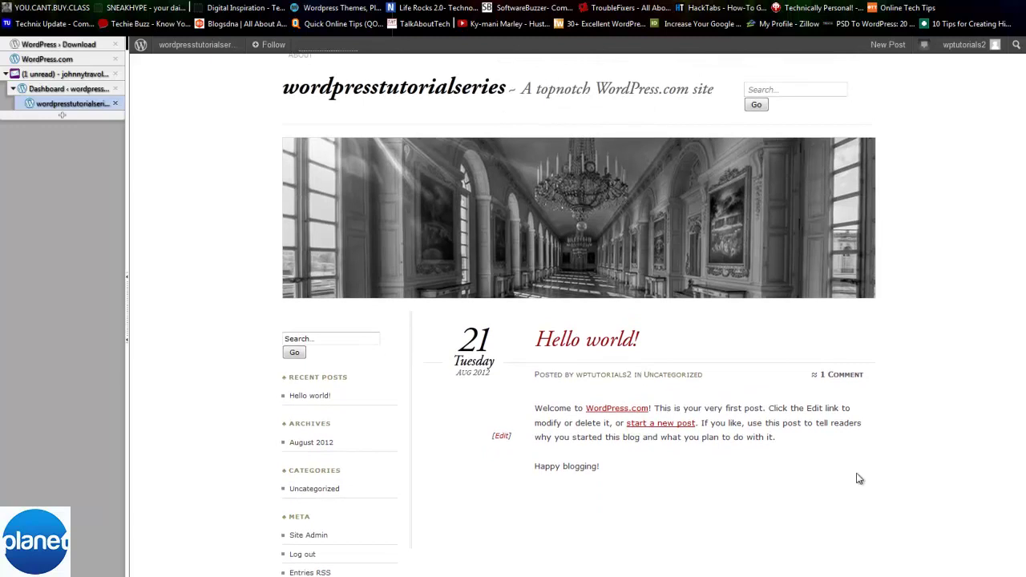
{"action": "scroll", "coordinate": [746, 457], "scroll_direction": "up", "scroll_amount": 1}
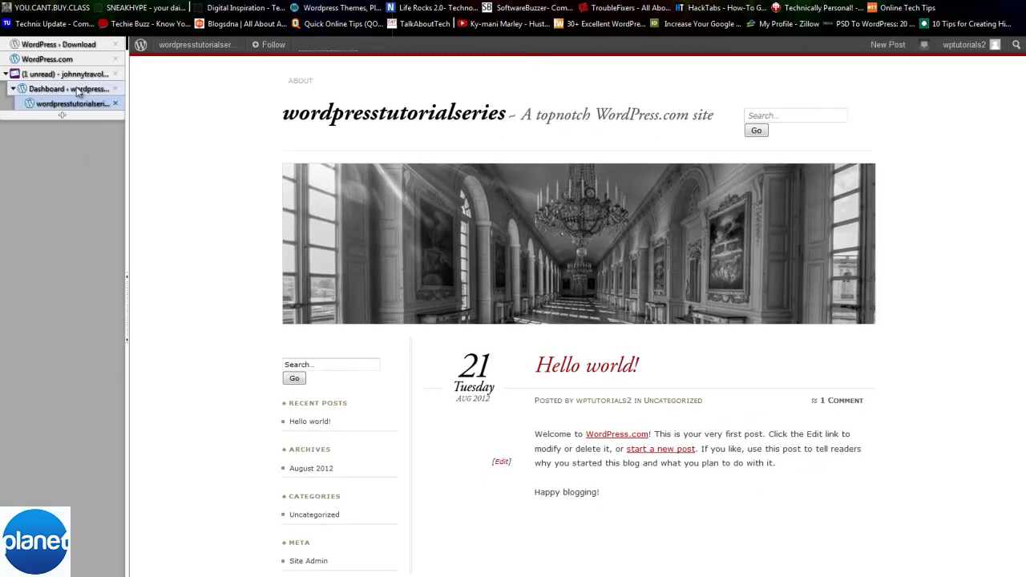
{"action": "left_click", "coordinate": [78, 91]}
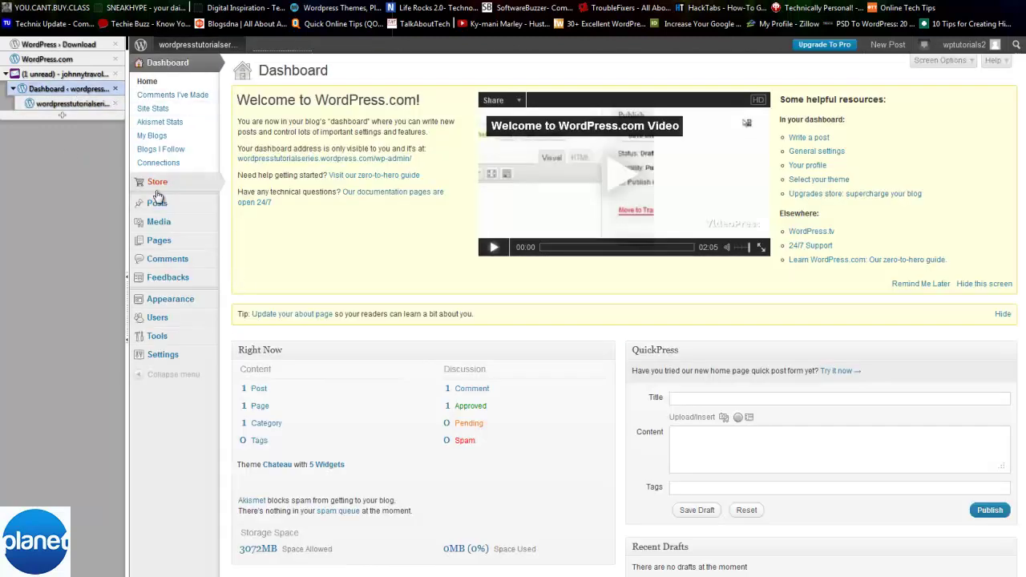
- List all posts, then view the Hello world! post on the live blog
{"action": "left_click", "coordinate": [268, 204]}
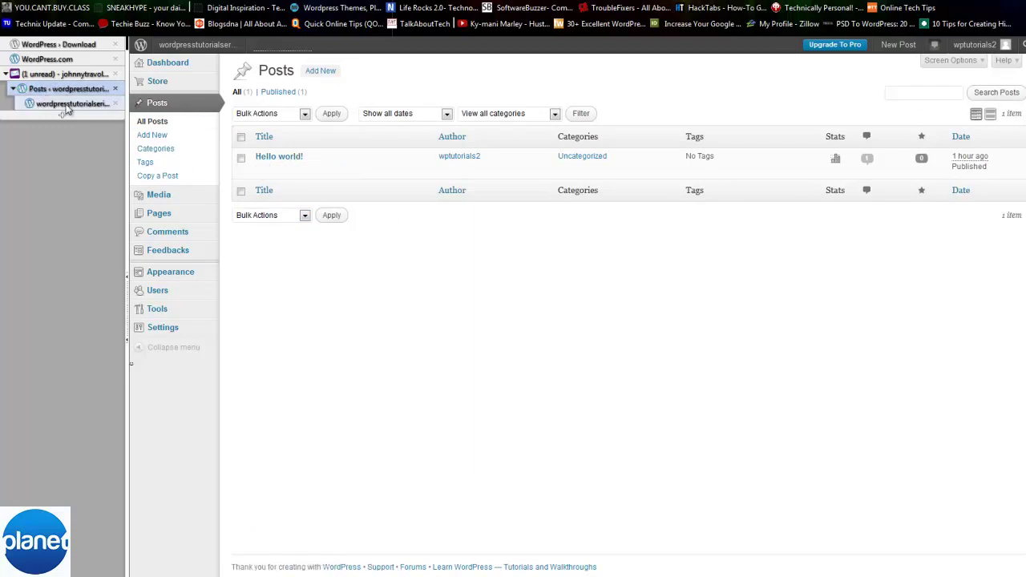
{"action": "key", "text": "ctrl+Tab"}
{"action": "left_click", "coordinate": [623, 367]}
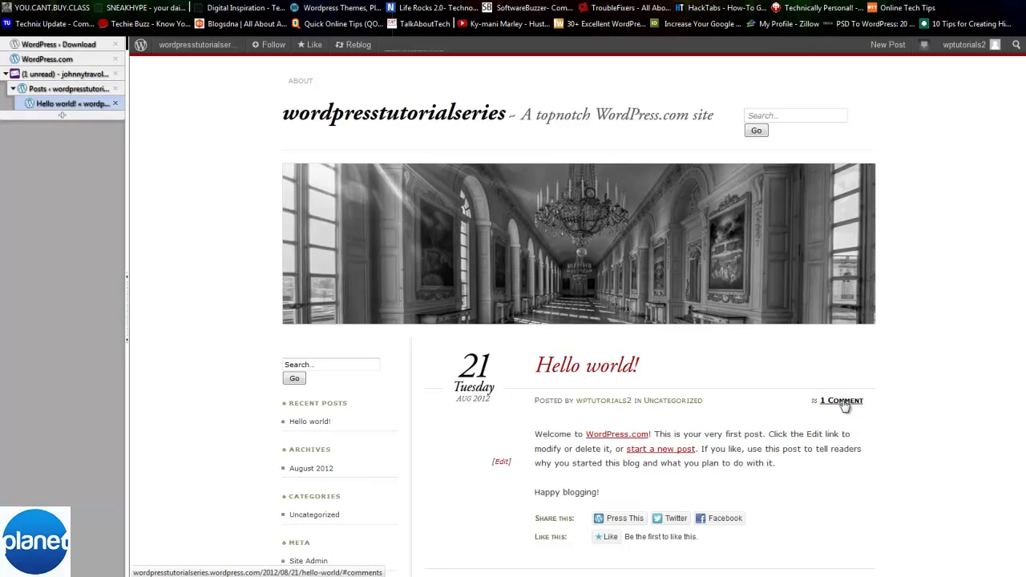
{"action": "scroll", "coordinate": [802, 401], "scroll_direction": "down", "scroll_amount": 3}
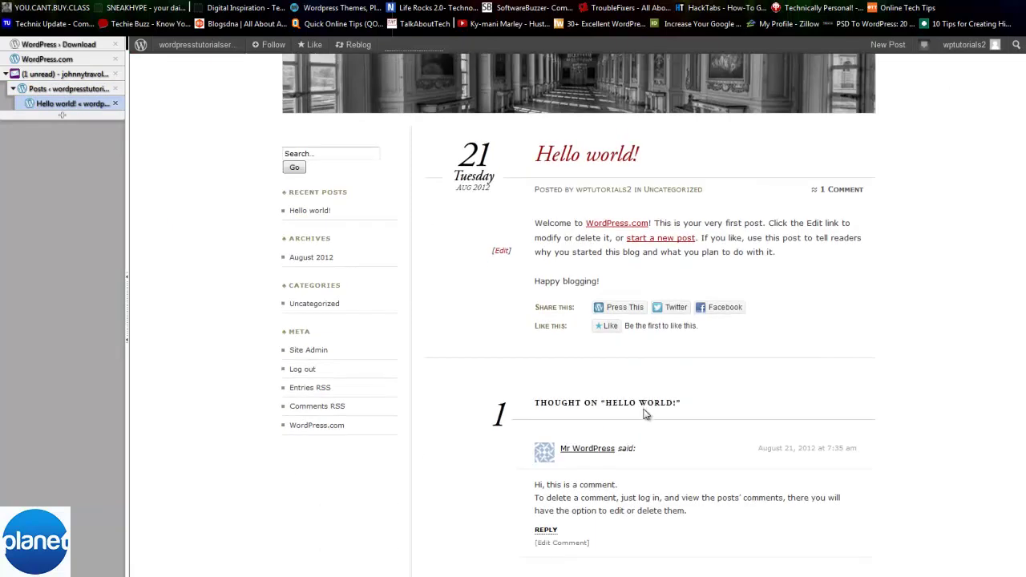
{"action": "scroll", "coordinate": [646, 414], "scroll_direction": "down", "scroll_amount": 1}
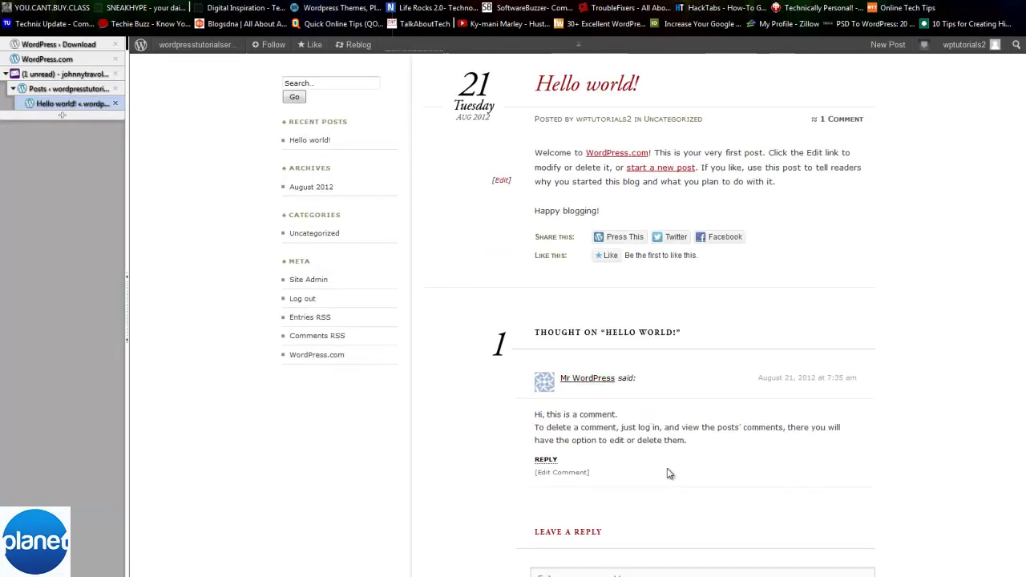
- Read the sample comment and Uncategorized category, then return to the Posts list
{"action": "left_click_drag", "start_coordinate": [735, 440], "coordinate": [525, 415]}
{"action": "left_click", "coordinate": [521, 415]}
{"action": "left_click_drag", "start_coordinate": [710, 440], "coordinate": [563, 230]}
{"action": "left_click", "coordinate": [563, 230]}
{"action": "scroll", "coordinate": [726, 461], "scroll_direction": "down", "scroll_amount": 2}
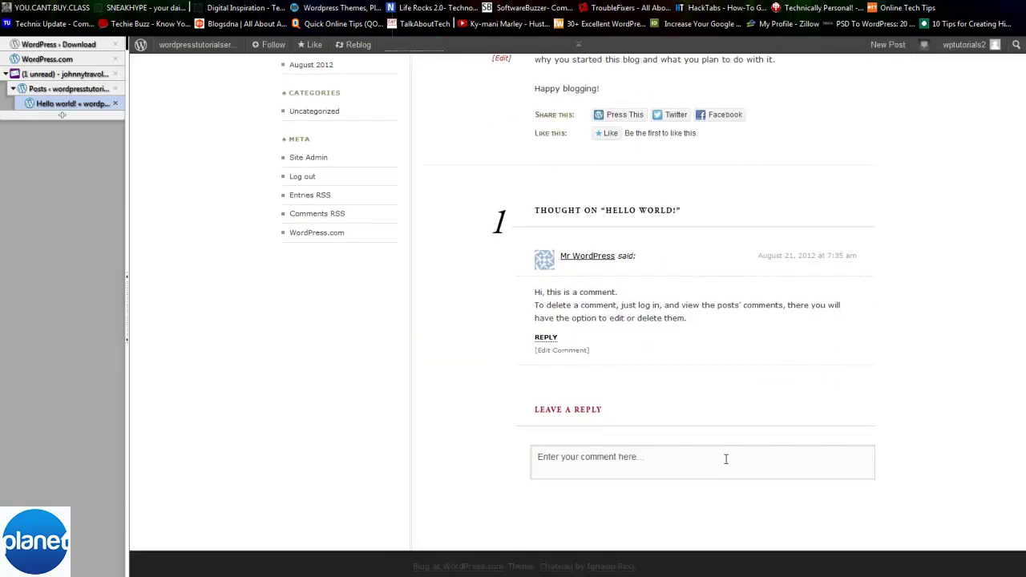
{"action": "scroll", "coordinate": [726, 460], "scroll_direction": "up", "scroll_amount": 5}
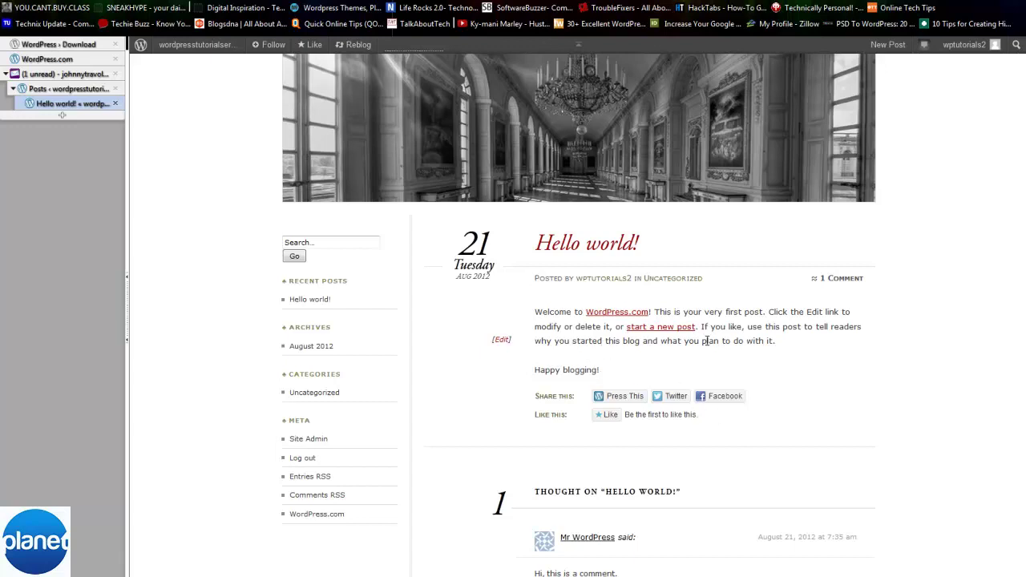
{"action": "left_click_drag", "start_coordinate": [704, 279], "coordinate": [641, 283]}
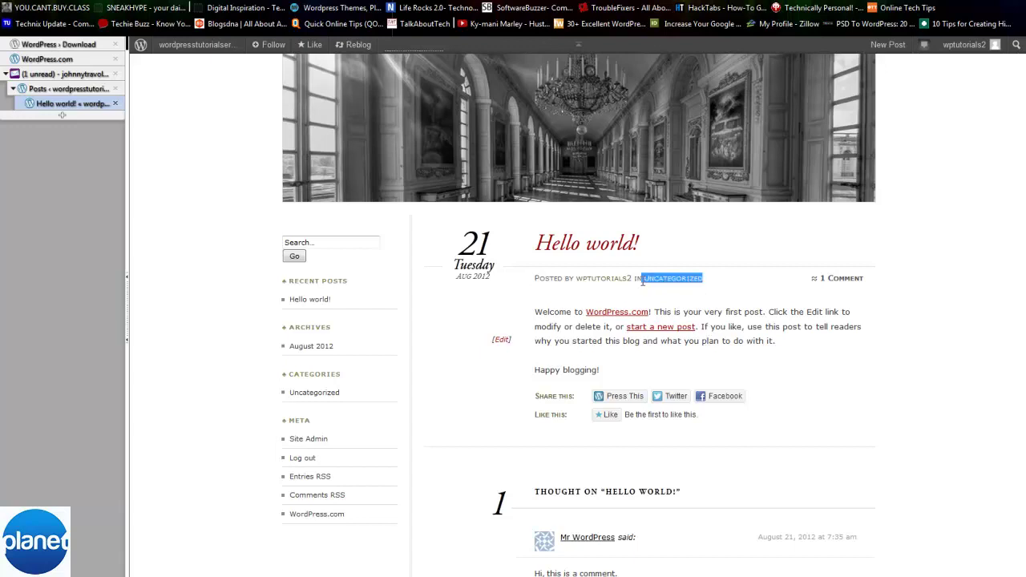
{"action": "left_click", "coordinate": [749, 276]}
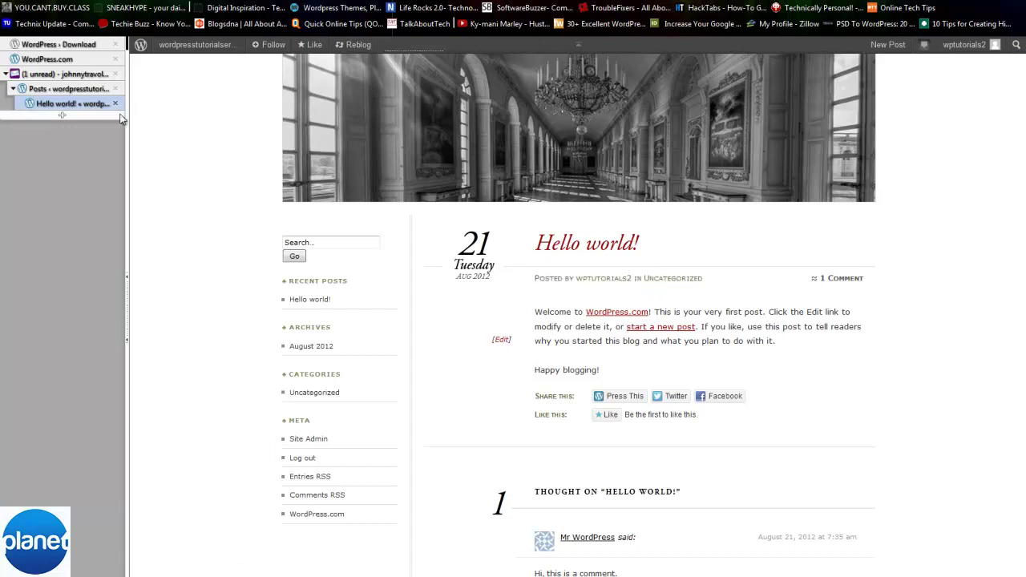
{"action": "left_click", "coordinate": [52, 87]}
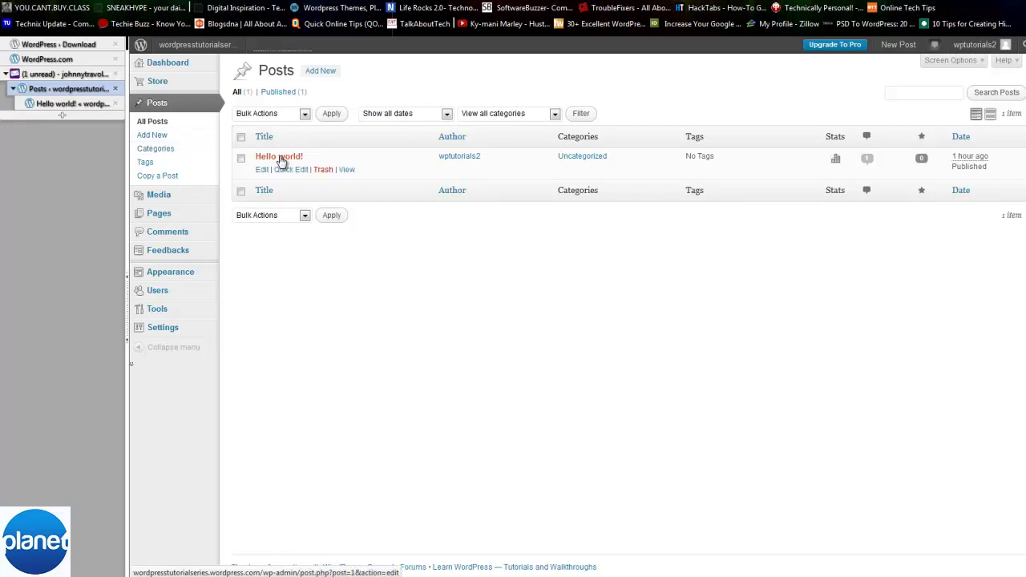
- Open the Hello world! post and retitle it 'Change Title'
{"action": "left_click", "coordinate": [280, 159]}
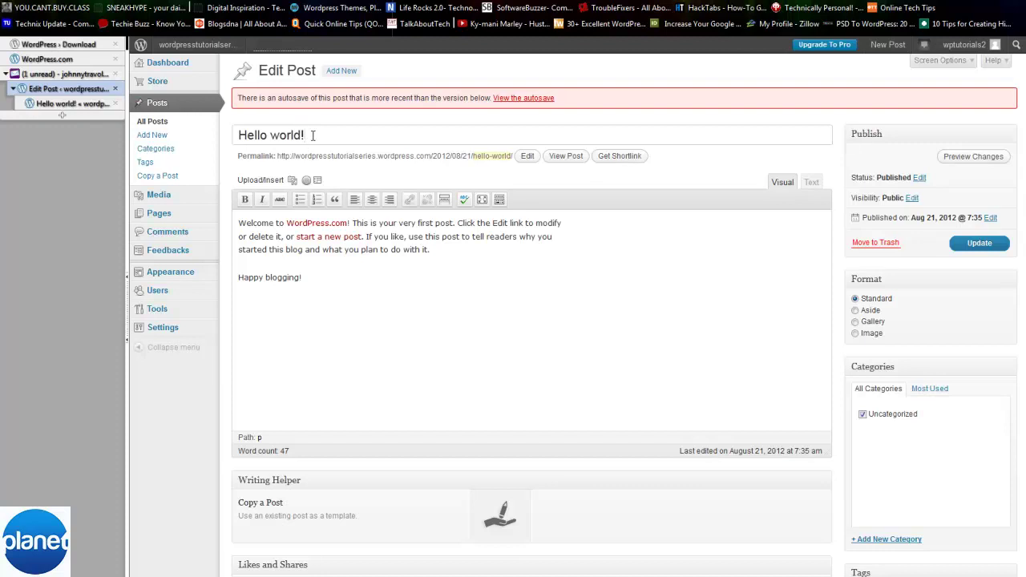
{"action": "left_click_drag", "start_coordinate": [314, 130], "coordinate": [222, 116]}
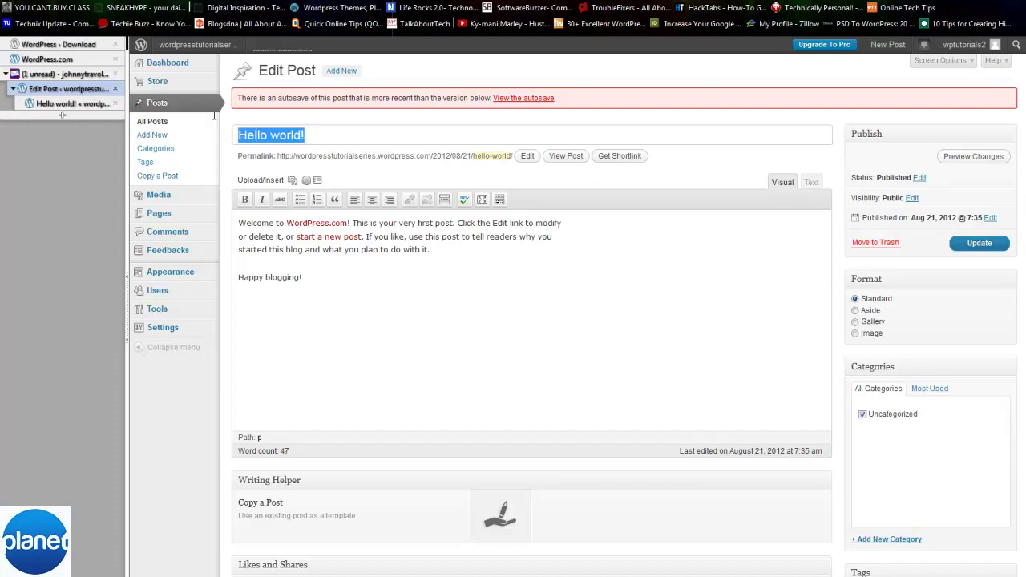
{"action": "type", "text": "Ch"}
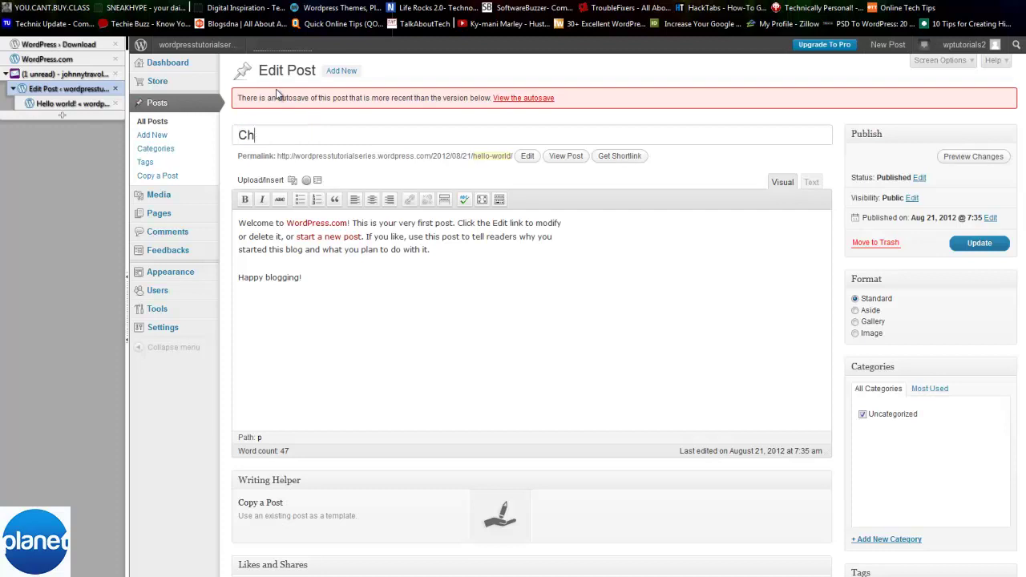
{"action": "type", "text": "ange Title"}
{"action": "key", "text": "BackSpace"}
{"action": "key", "text": "ctrl+a"}
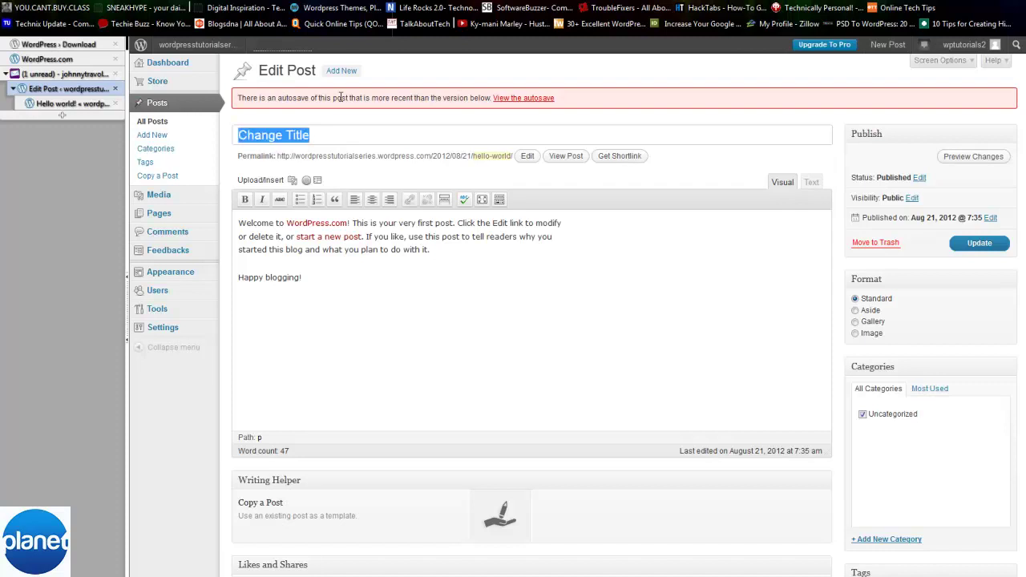
{"action": "left_click", "coordinate": [565, 277]}
- Change the post's permalink slug to change-title
{"action": "left_click_drag", "start_coordinate": [511, 156], "coordinate": [473, 155]}
{"action": "left_click", "coordinate": [484, 161]}
{"action": "key", "text": "ctrl+a"}
{"action": "type", "text": "Change Title"}
{"action": "left_click", "coordinate": [609, 158]}
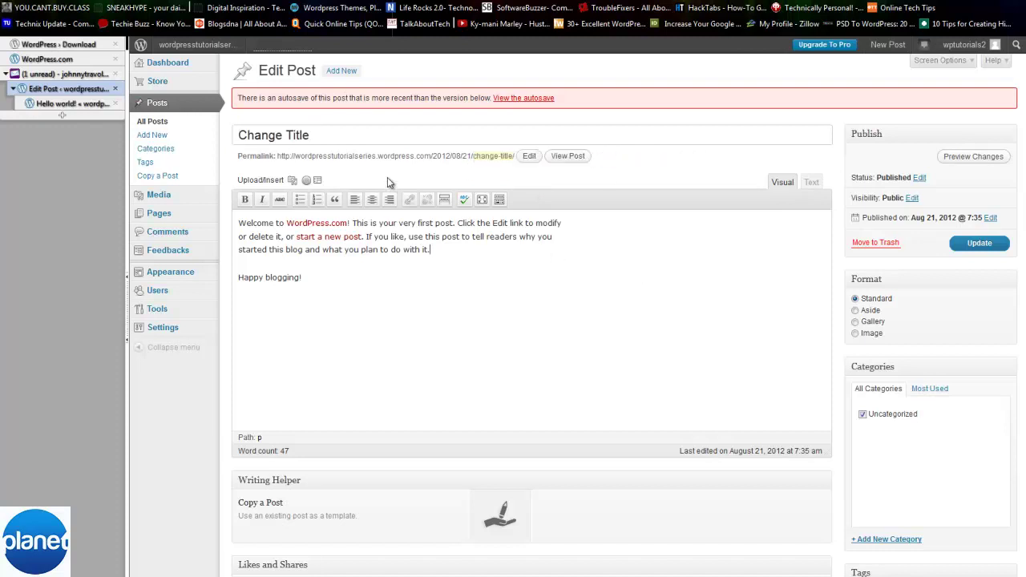
- Try centred and right alignment on the welcome paragraph, then leave it left-aligned
{"action": "left_click", "coordinate": [341, 235]}
{"action": "left_click", "coordinate": [583, 265]}
{"action": "left_click_drag", "start_coordinate": [440, 255], "coordinate": [201, 255]}
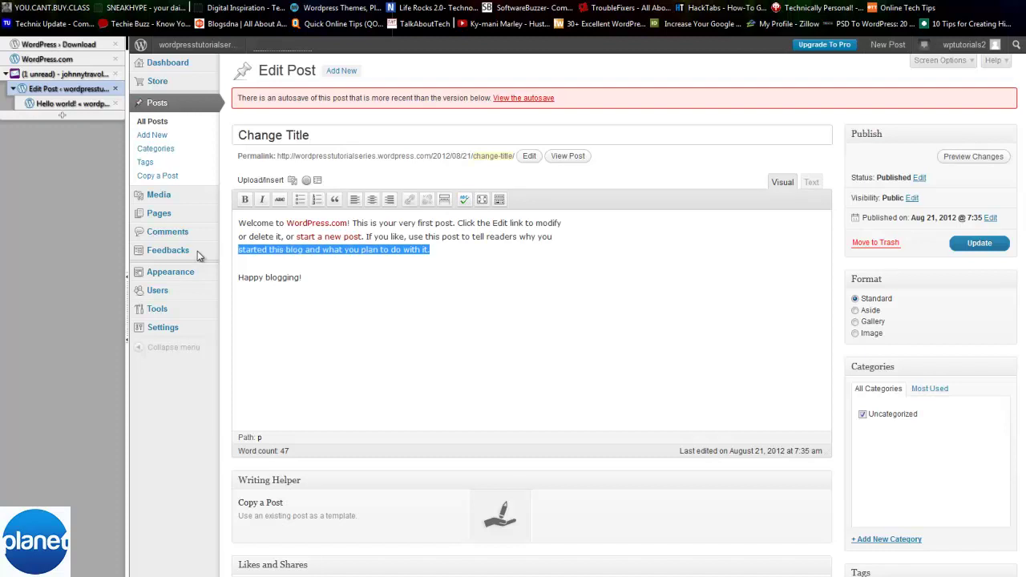
{"action": "left_click", "coordinate": [371, 200]}
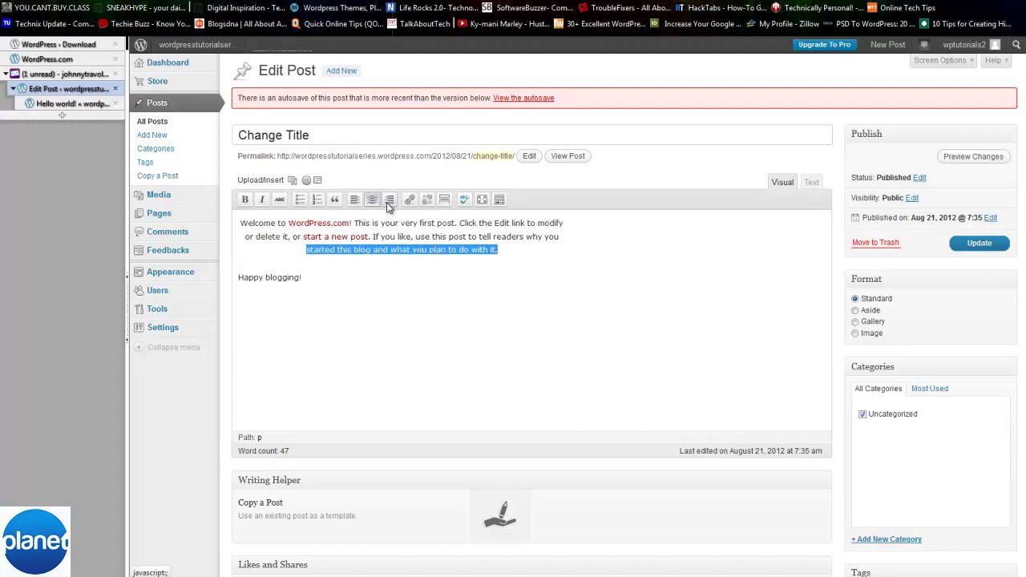
{"action": "left_click", "coordinate": [390, 200]}
{"action": "left_click_drag", "start_coordinate": [598, 254], "coordinate": [128, 210]}
{"action": "left_click", "coordinate": [373, 202]}
{"action": "left_click", "coordinate": [388, 203]}
{"action": "left_click", "coordinate": [357, 201]}
{"action": "left_click", "coordinate": [581, 282]}
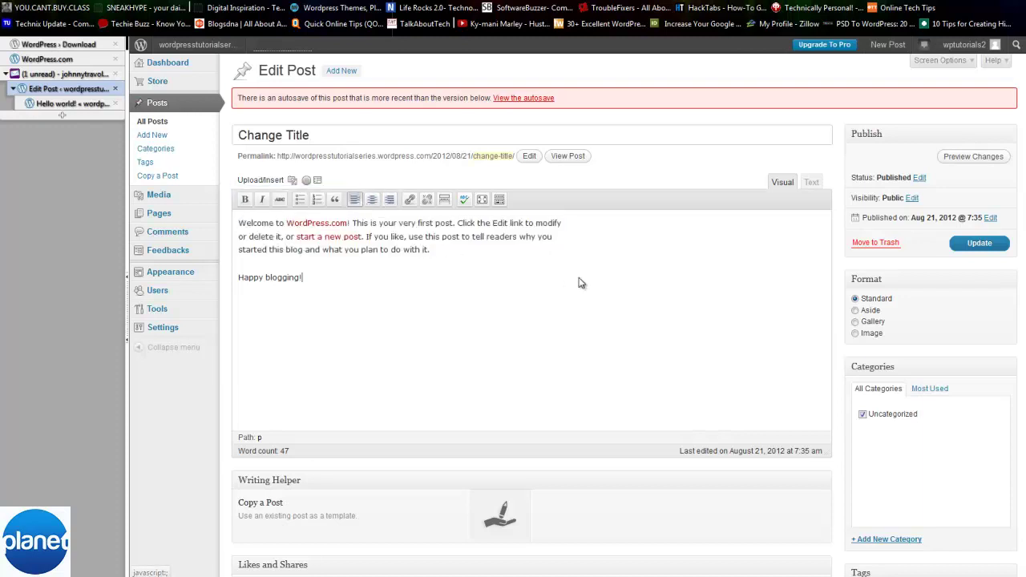
- Inspect the post's HTML markup in the Text view, then return to the Visual editor
{"action": "left_click", "coordinate": [810, 183]}
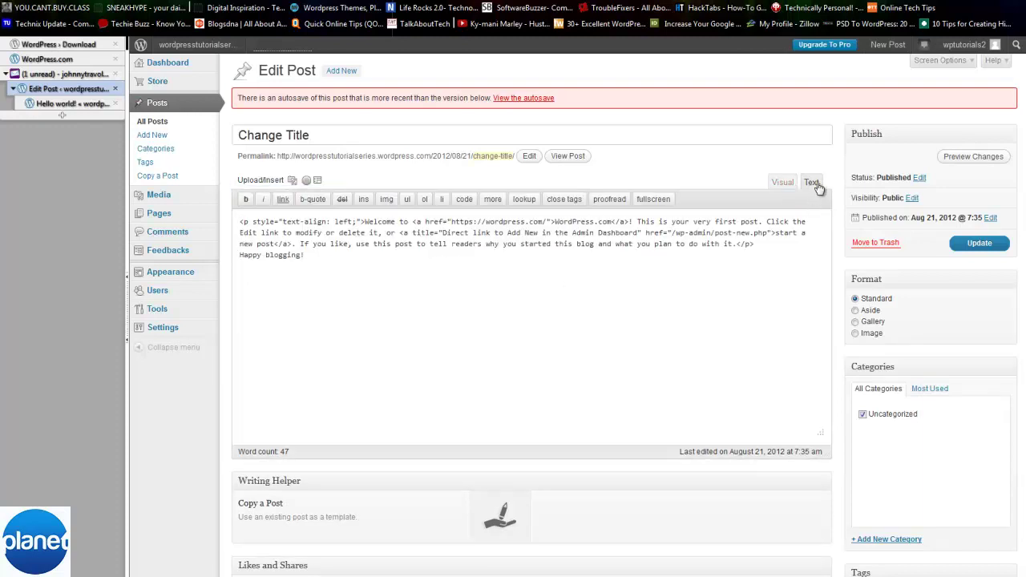
{"action": "left_click", "coordinate": [782, 183]}
{"action": "left_click", "coordinate": [811, 182]}
{"action": "left_click", "coordinate": [759, 242]}
{"action": "key", "text": "ctrl+a"}
{"action": "left_click", "coordinate": [759, 243]}
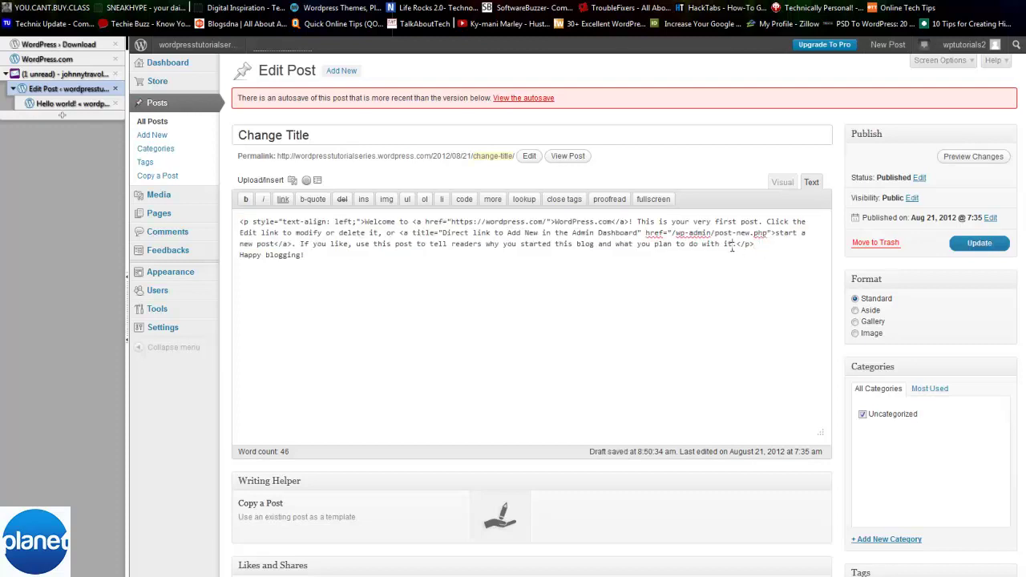
{"action": "left_click", "coordinate": [782, 182]}
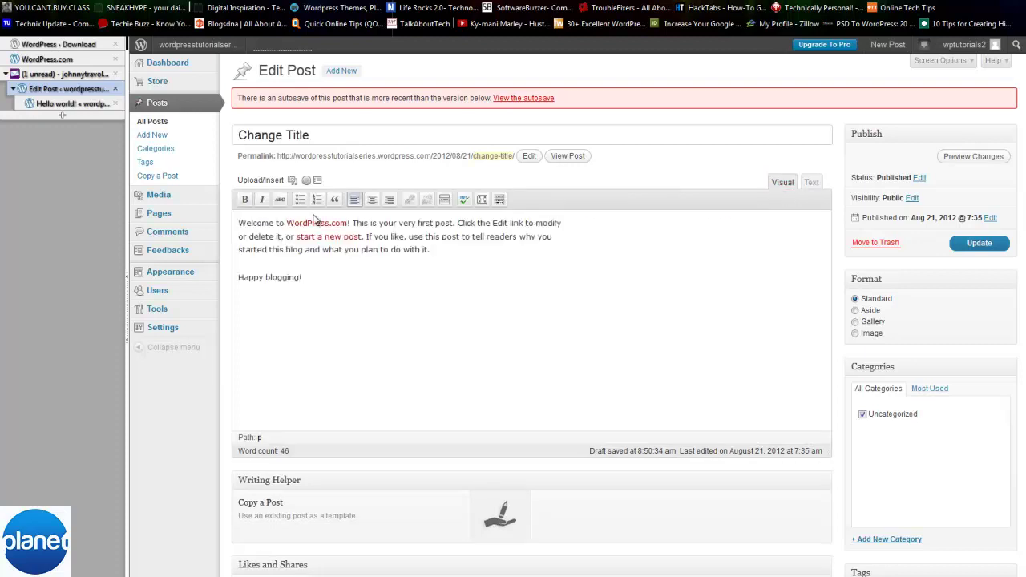
{"action": "left_click_drag", "start_coordinate": [448, 252], "coordinate": [415, 249]}
{"action": "left_click", "coordinate": [246, 200]}
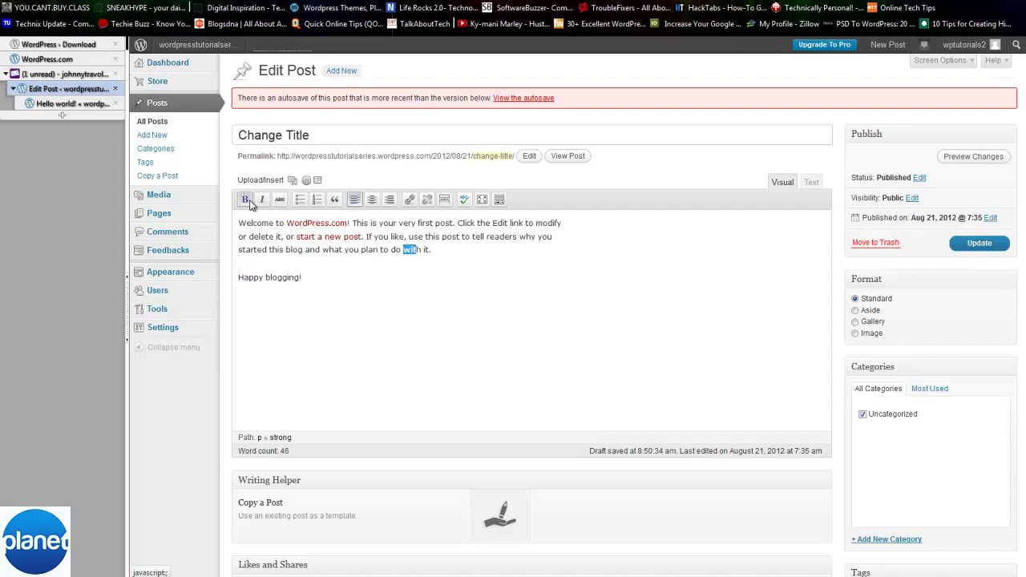
{"action": "left_click", "coordinate": [261, 200]}
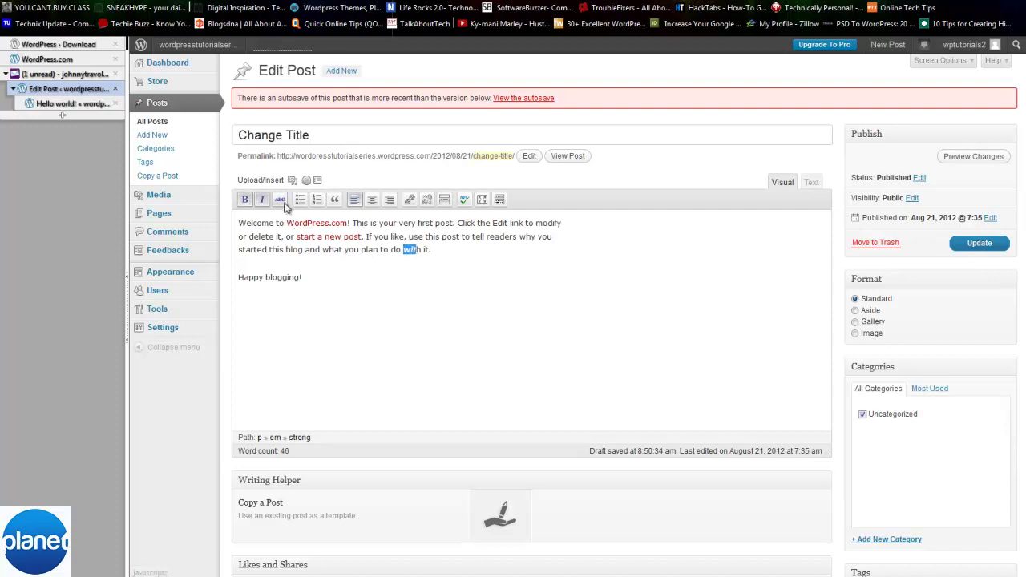
{"action": "left_click", "coordinate": [279, 200]}
{"action": "left_click", "coordinate": [279, 200]}
{"action": "left_click", "coordinate": [261, 200]}
{"action": "left_click", "coordinate": [245, 201]}
{"action": "left_click_drag", "start_coordinate": [306, 280], "coordinate": [239, 277]}
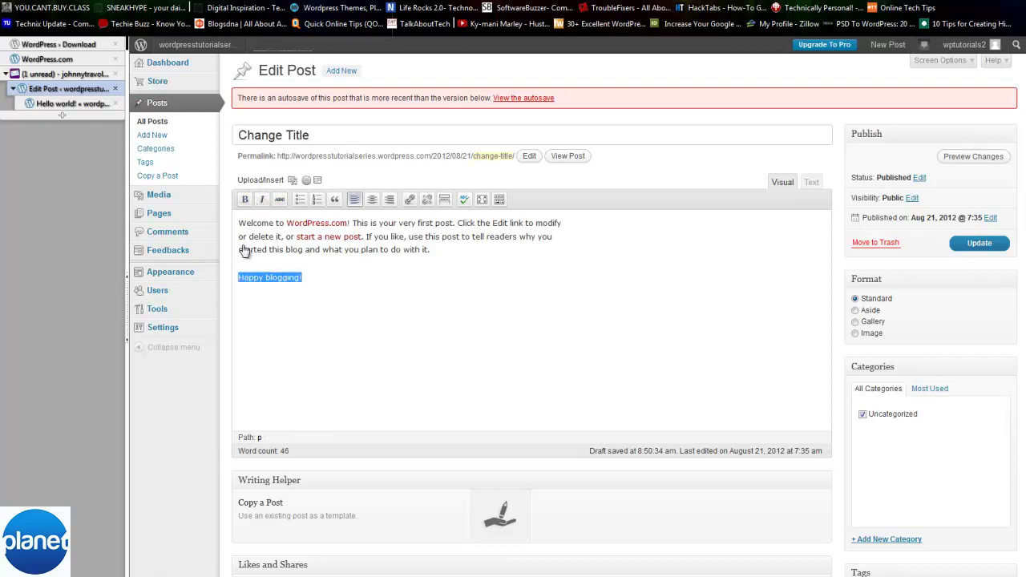
{"action": "left_click", "coordinate": [301, 200]}
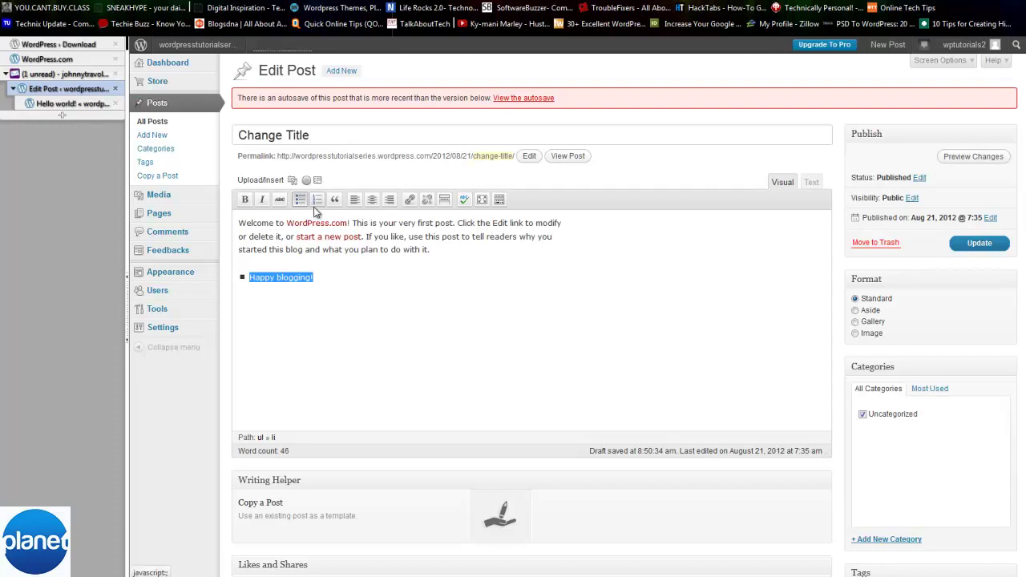
{"action": "left_click", "coordinate": [317, 199]}
{"action": "left_click", "coordinate": [329, 280]}
{"action": "left_click_drag", "start_coordinate": [329, 280], "coordinate": [144, 276]}
{"action": "left_click", "coordinate": [335, 200]}
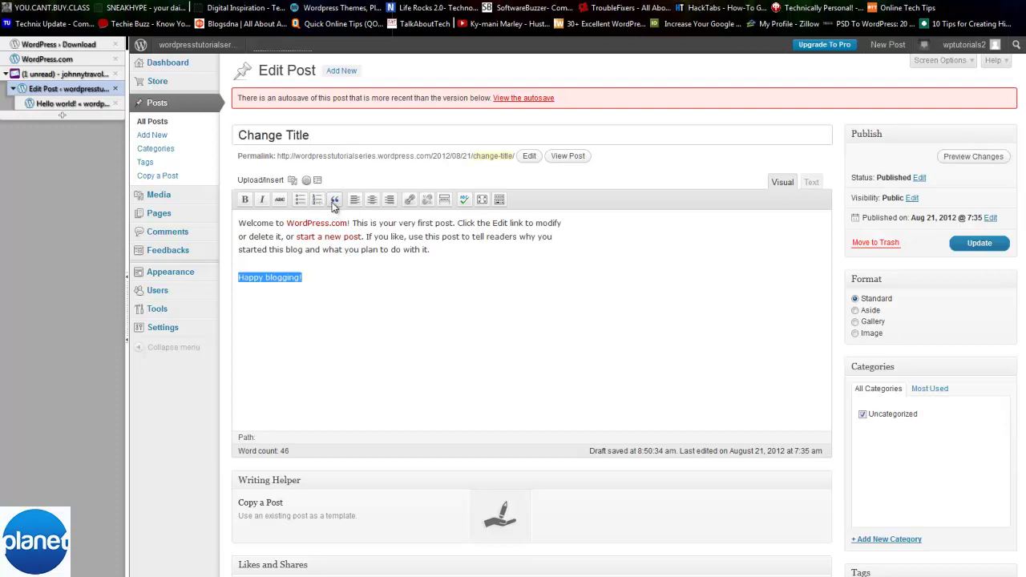
{"action": "left_click", "coordinate": [398, 413]}
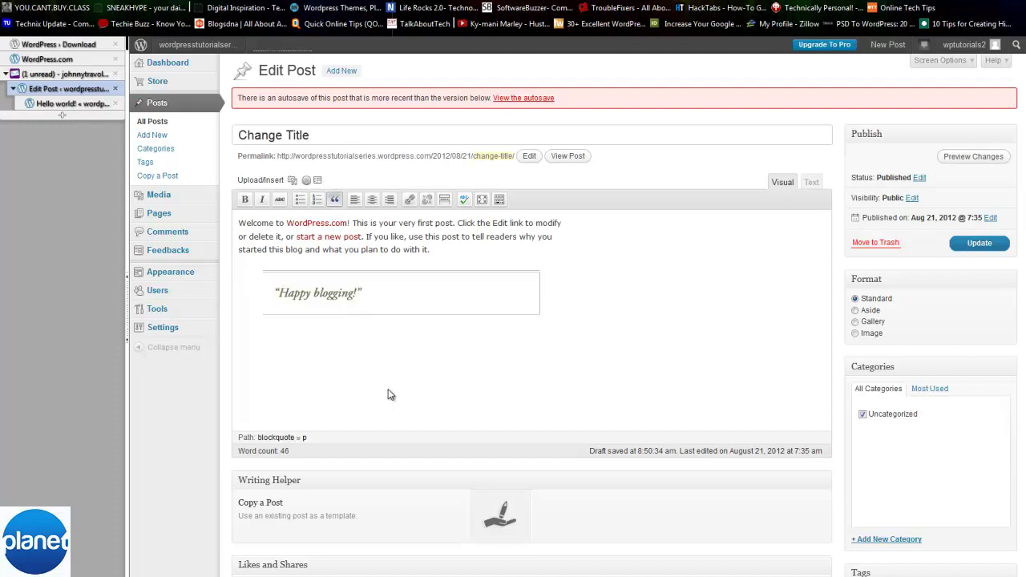
{"action": "left_click_drag", "start_coordinate": [365, 293], "coordinate": [201, 291]}
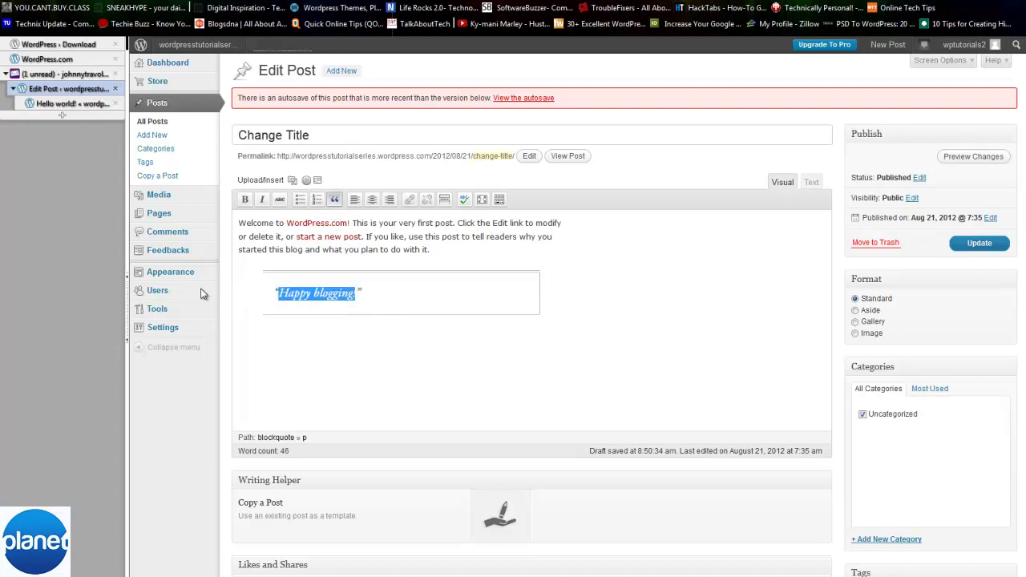
{"action": "left_click", "coordinate": [335, 199]}
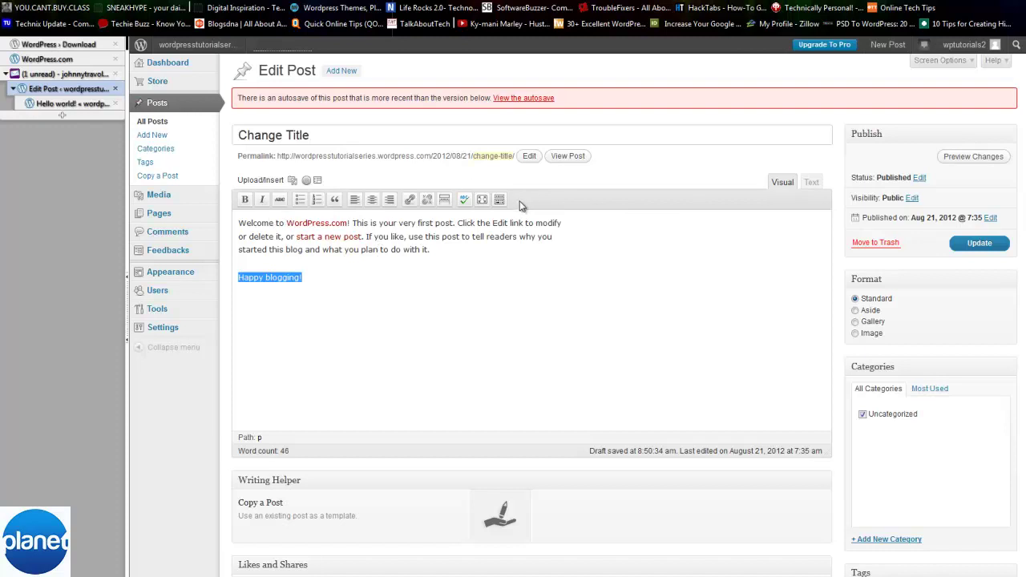
{"action": "left_click", "coordinate": [351, 289]}
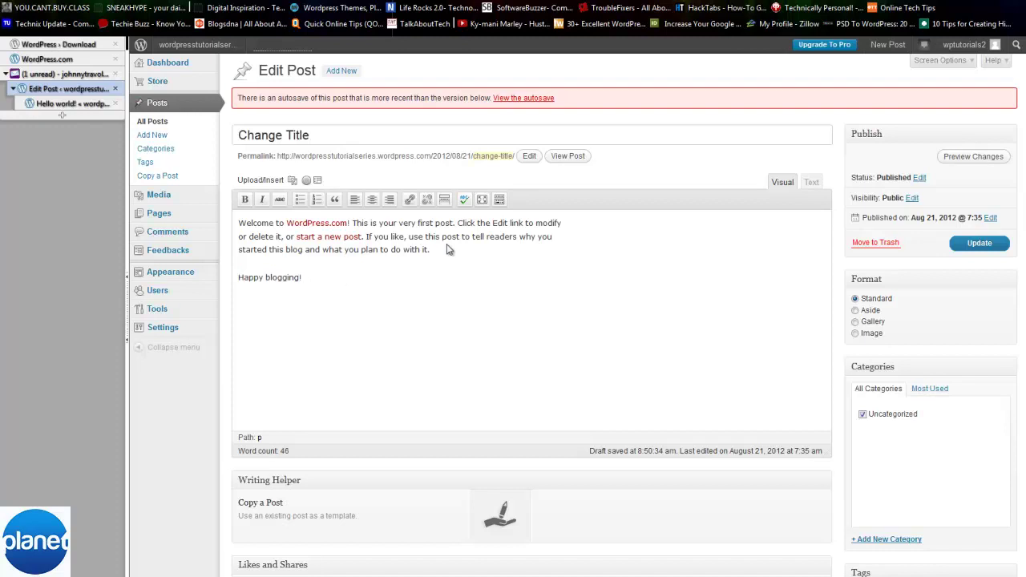
{"action": "left_click_drag", "start_coordinate": [337, 278], "coordinate": [238, 299]}
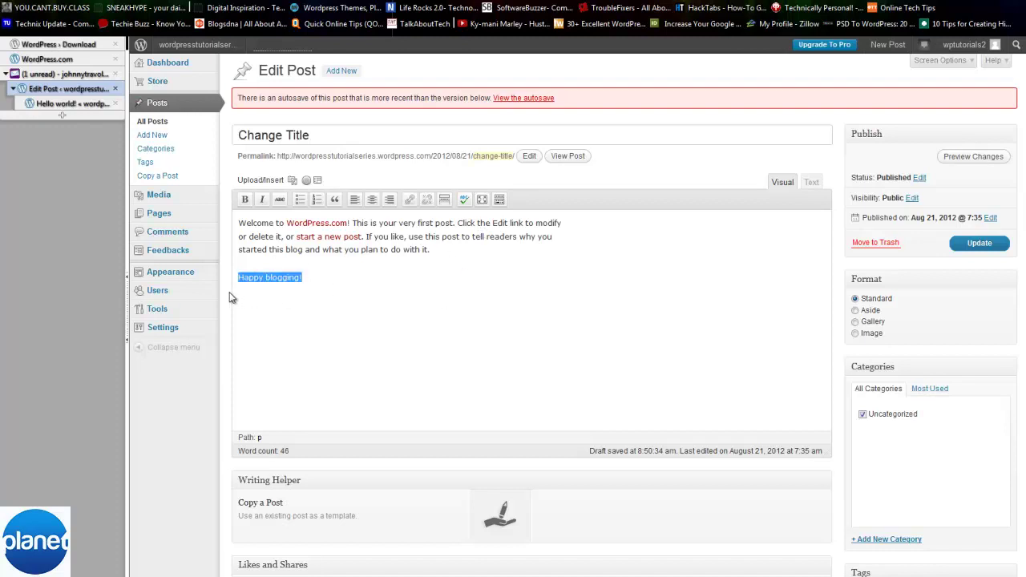
{"action": "left_click", "coordinate": [410, 200]}
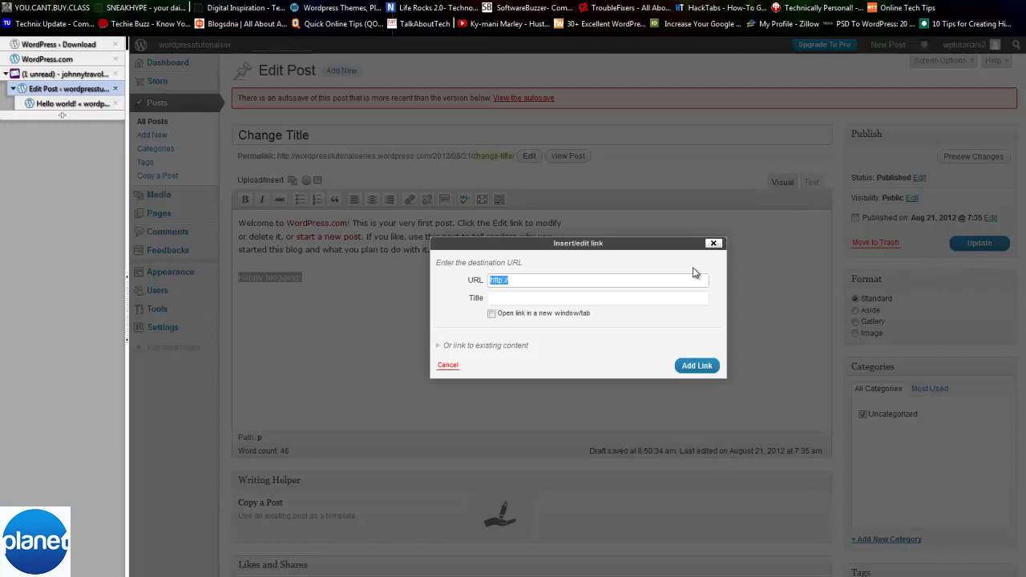
{"action": "left_click", "coordinate": [503, 280]}
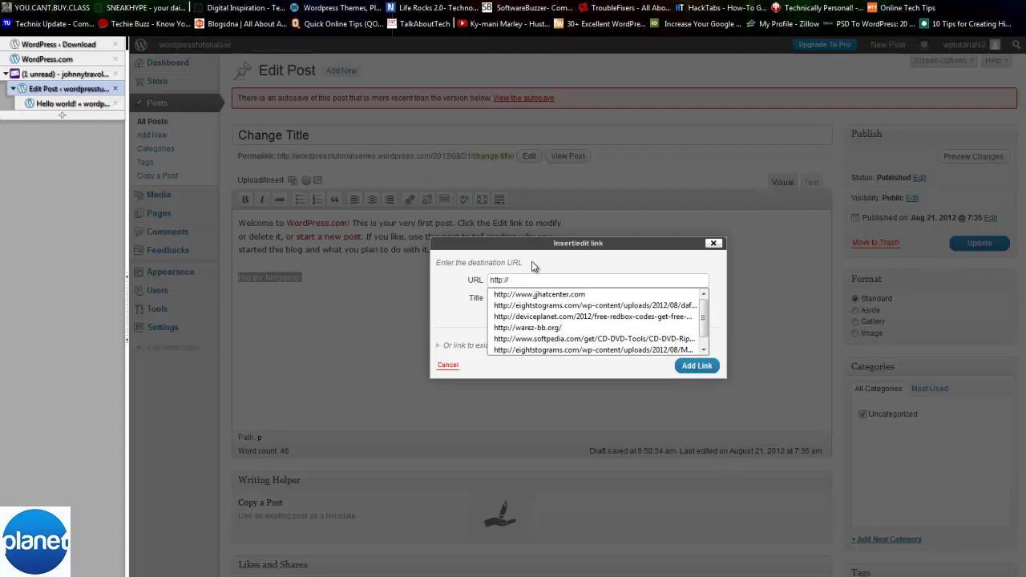
{"action": "left_click", "coordinate": [534, 279]}
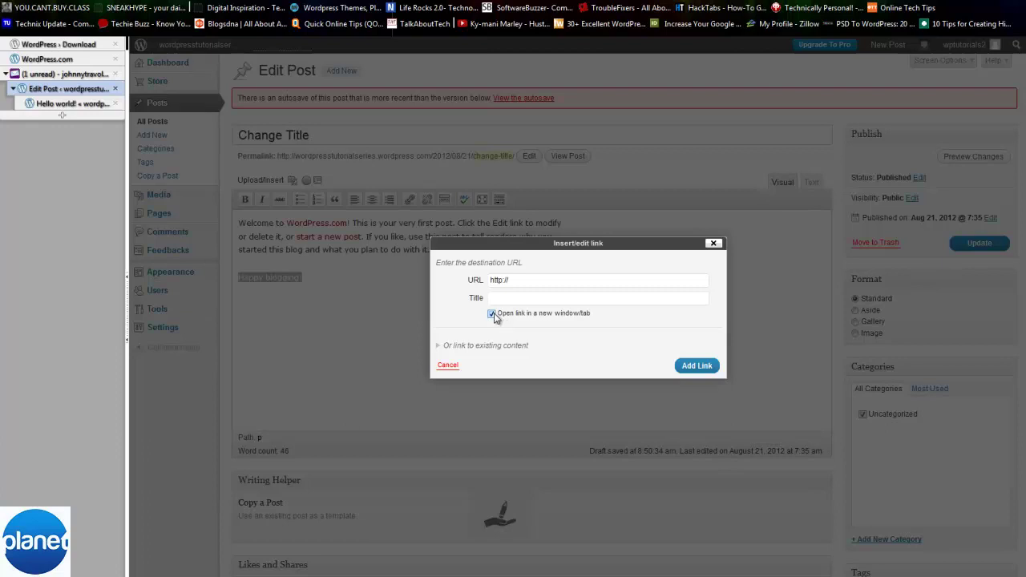
{"action": "left_click", "coordinate": [492, 315]}
{"action": "left_click", "coordinate": [519, 298]}
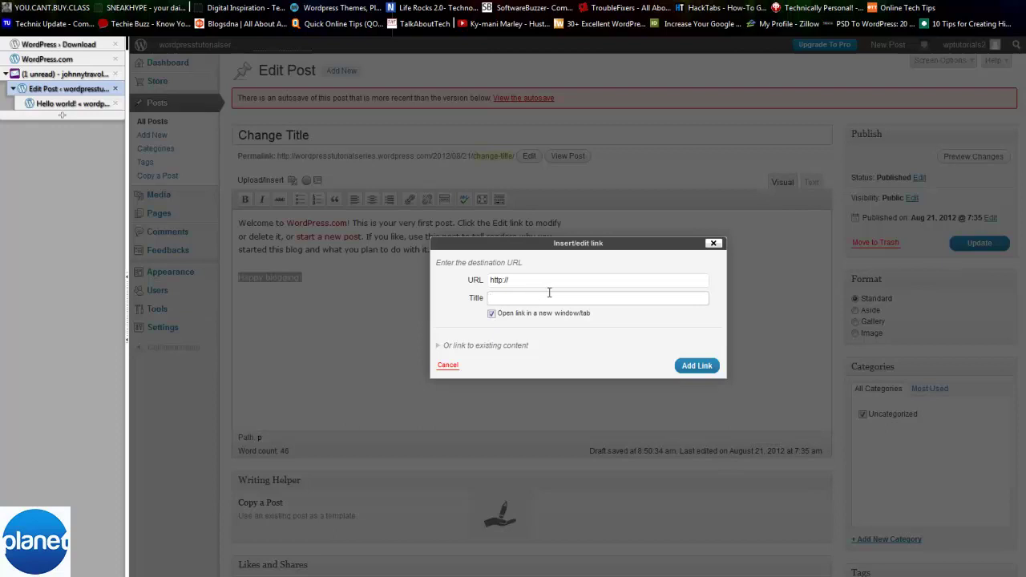
{"action": "left_click", "coordinate": [555, 298]}
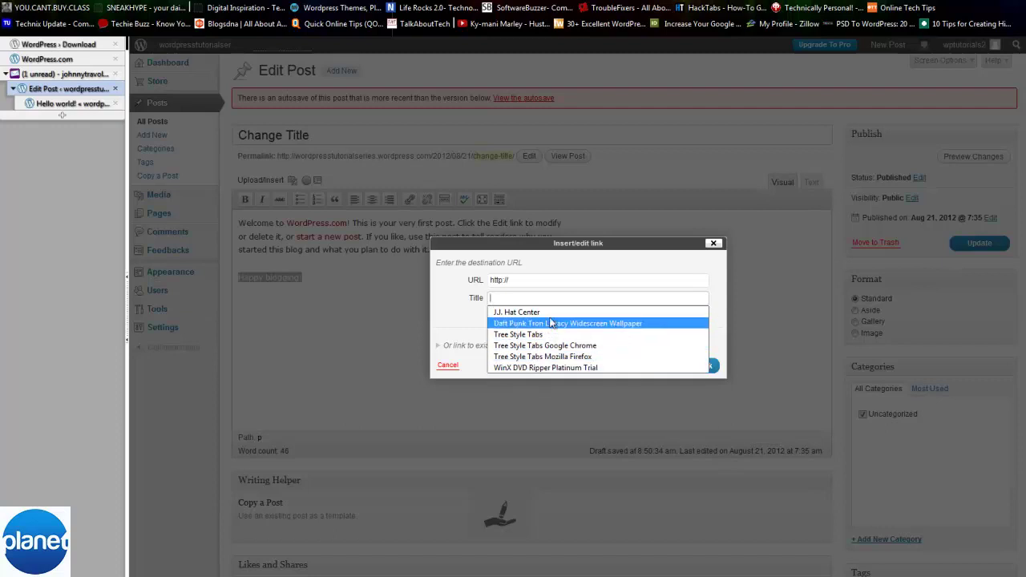
{"action": "left_click", "coordinate": [450, 298]}
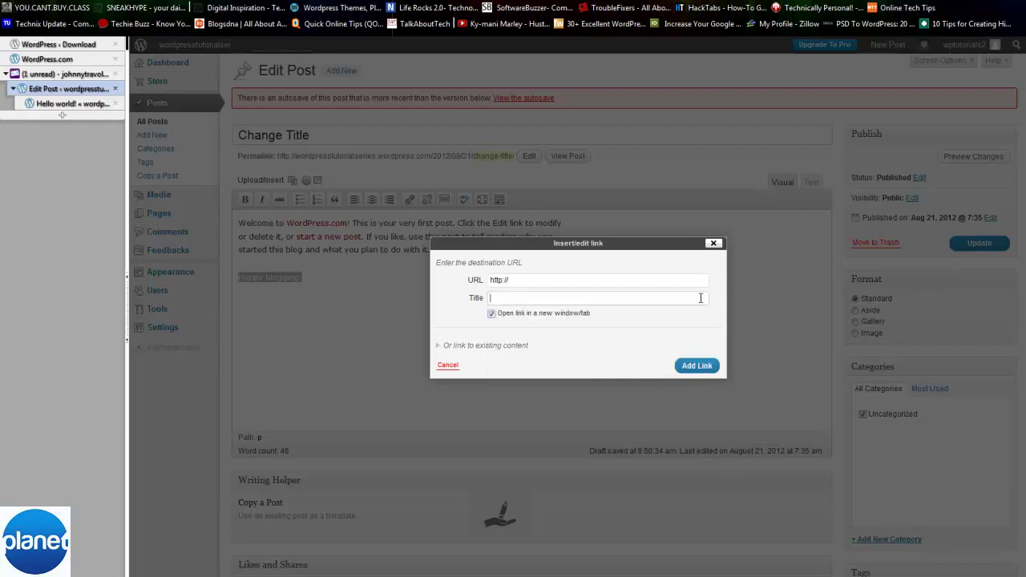
{"action": "left_click", "coordinate": [713, 243]}
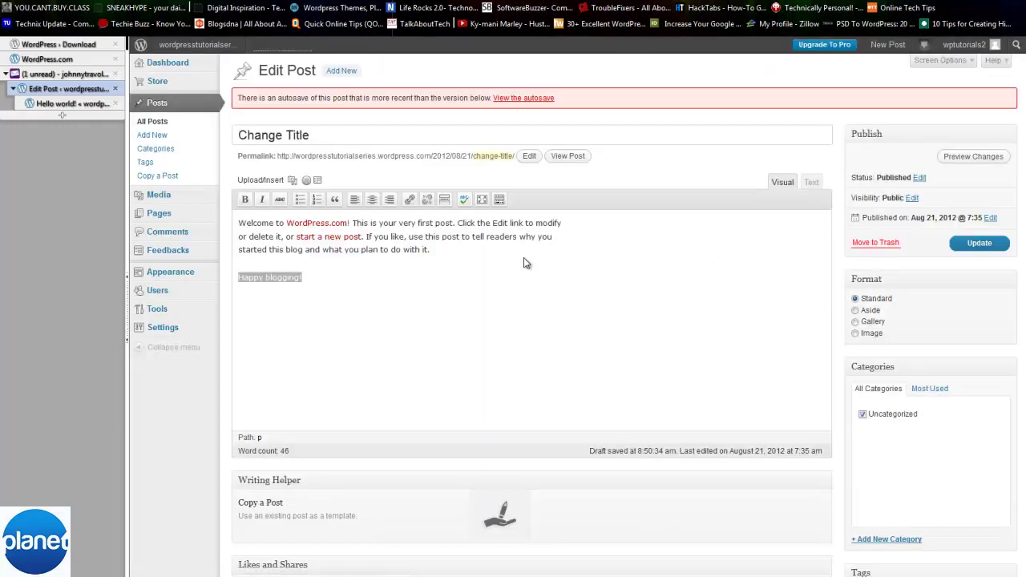
- Insert a More break after the post's first sentence and update the post
{"action": "left_click", "coordinate": [457, 273]}
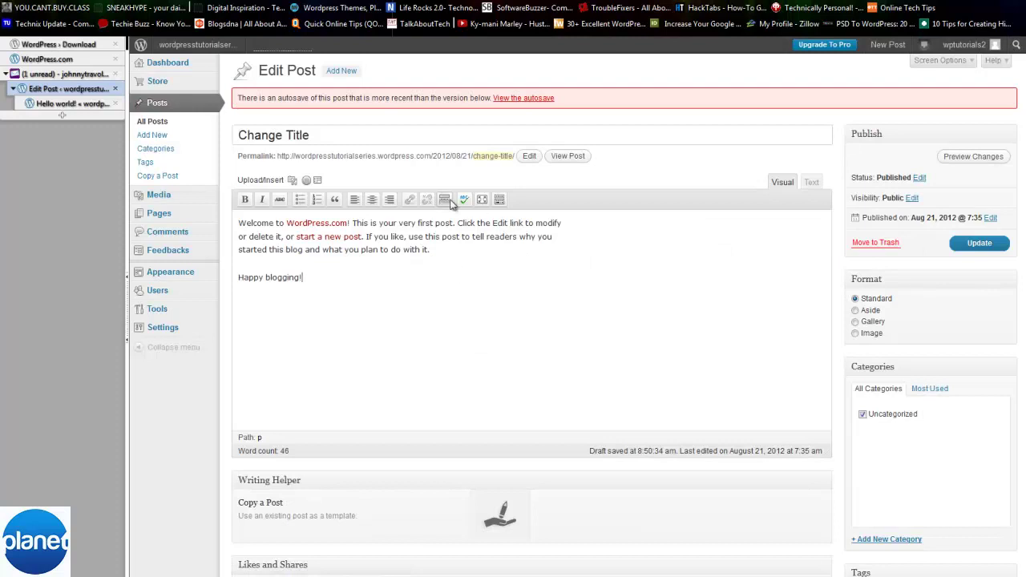
{"action": "left_click", "coordinate": [513, 263]}
{"action": "mouse_move", "coordinate": [214, 50]}
{"action": "left_click", "coordinate": [444, 199]}
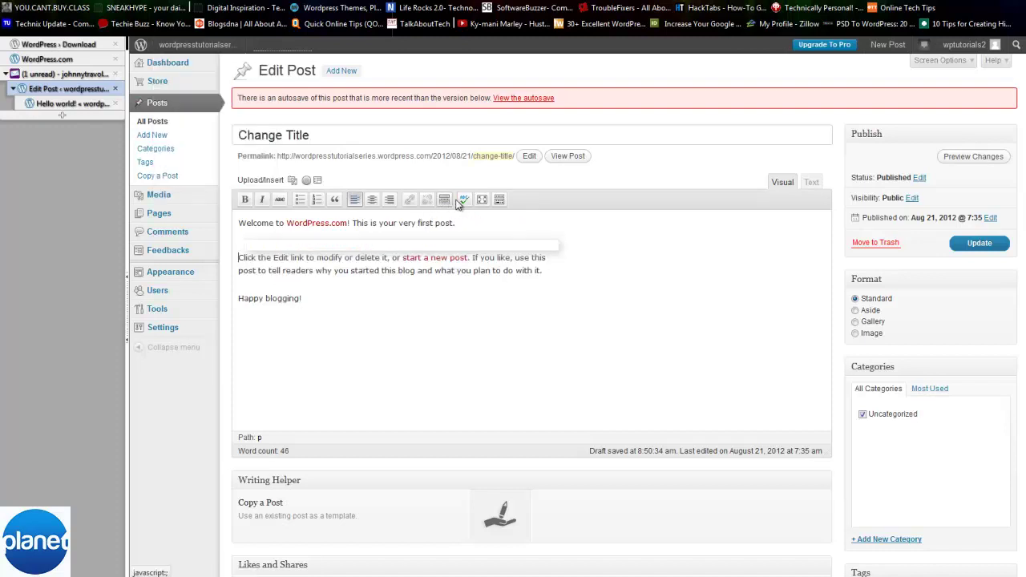
{"action": "left_click", "coordinate": [979, 243]}
- On the live blog home page, open the full Change Title post via Continue reading
{"action": "left_click", "coordinate": [70, 104]}
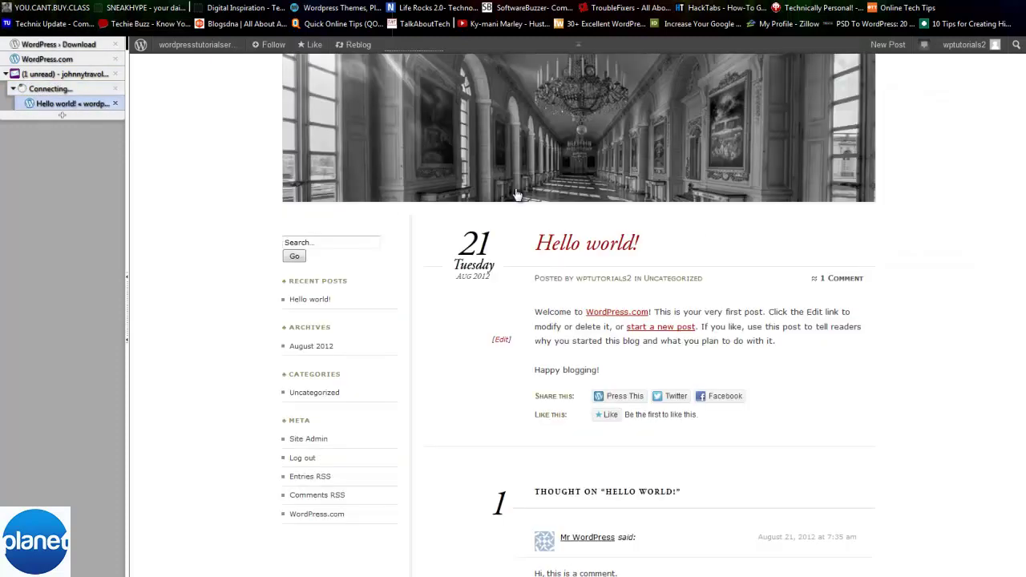
{"action": "scroll", "coordinate": [405, 215], "scroll_direction": "up", "scroll_amount": 2}
{"action": "left_click", "coordinate": [350, 118]}
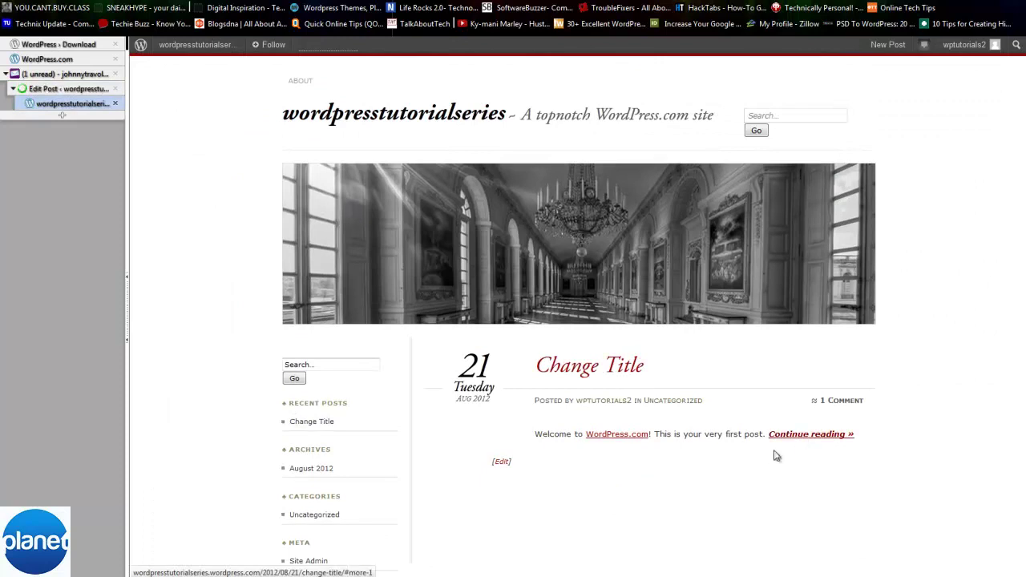
{"action": "left_click", "coordinate": [790, 440]}
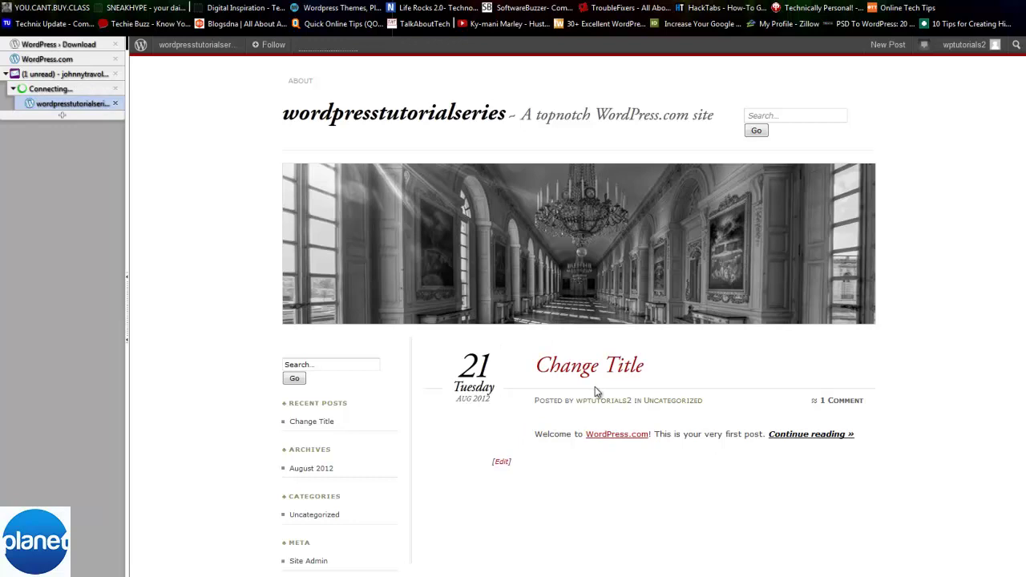
{"action": "left_click", "coordinate": [825, 440]}
{"action": "scroll", "coordinate": [653, 158], "scroll_direction": "up", "scroll_amount": 5}
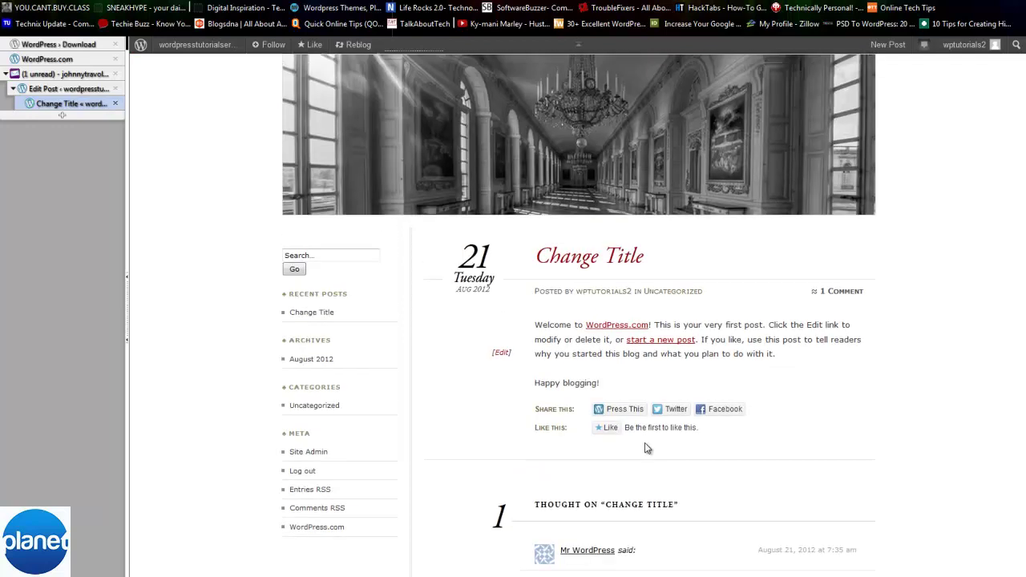
- Back in the Change Title editor, open Set featured image from the Featured Image box
{"action": "left_click", "coordinate": [57, 89]}
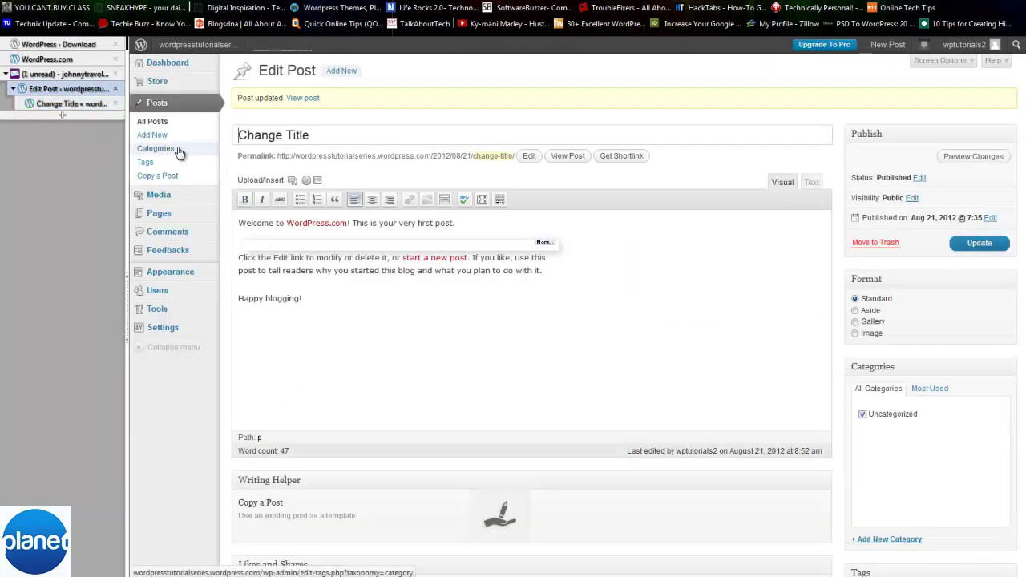
{"action": "scroll", "coordinate": [970, 529], "scroll_direction": "down", "scroll_amount": 5}
{"action": "left_click", "coordinate": [889, 400]}
{"action": "scroll", "coordinate": [849, 518], "scroll_direction": "up", "scroll_amount": 5}
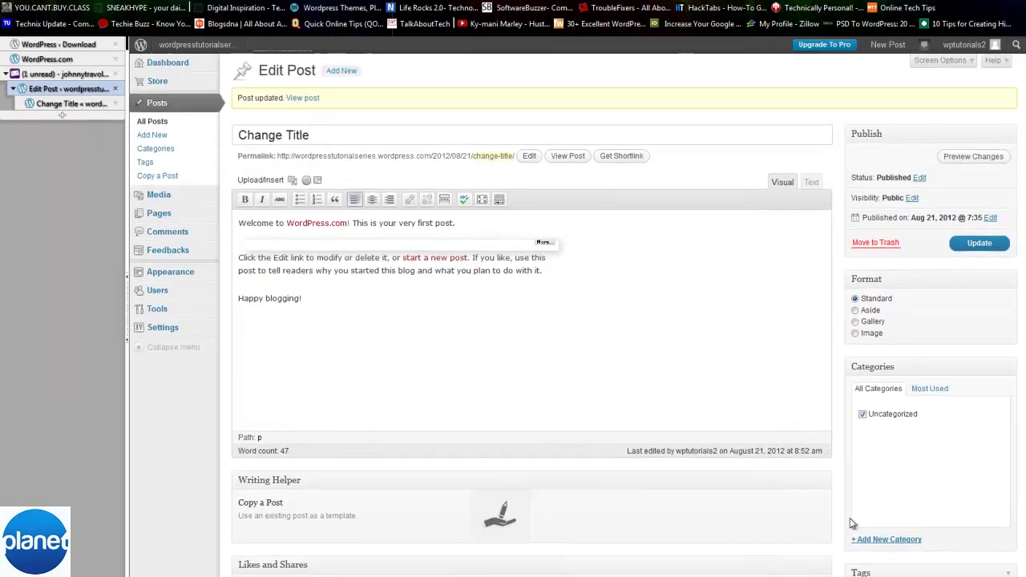
{"action": "scroll", "coordinate": [841, 417], "scroll_direction": "down", "scroll_amount": 3}
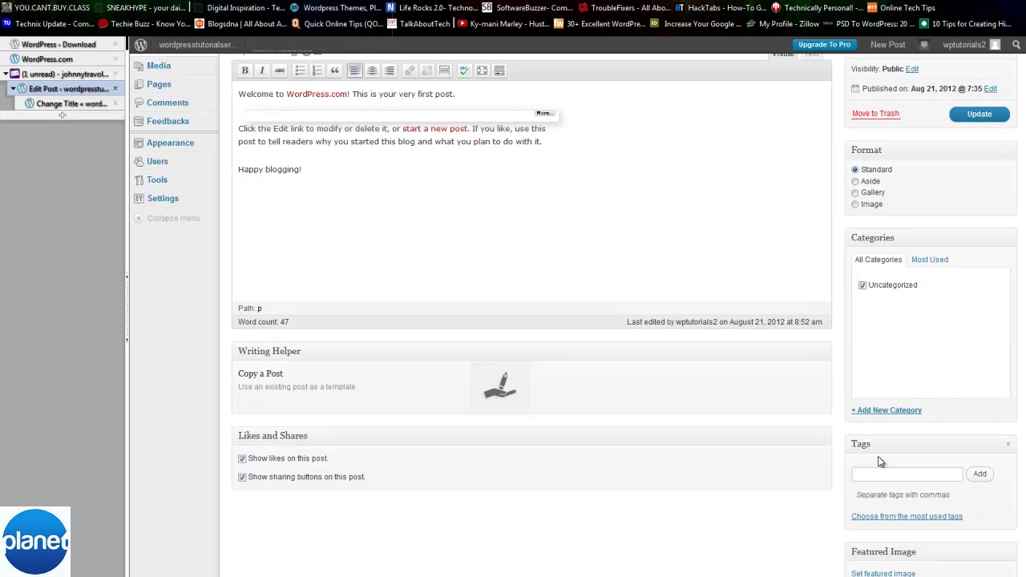
{"action": "scroll", "coordinate": [494, 372], "scroll_direction": "up", "scroll_amount": 3}
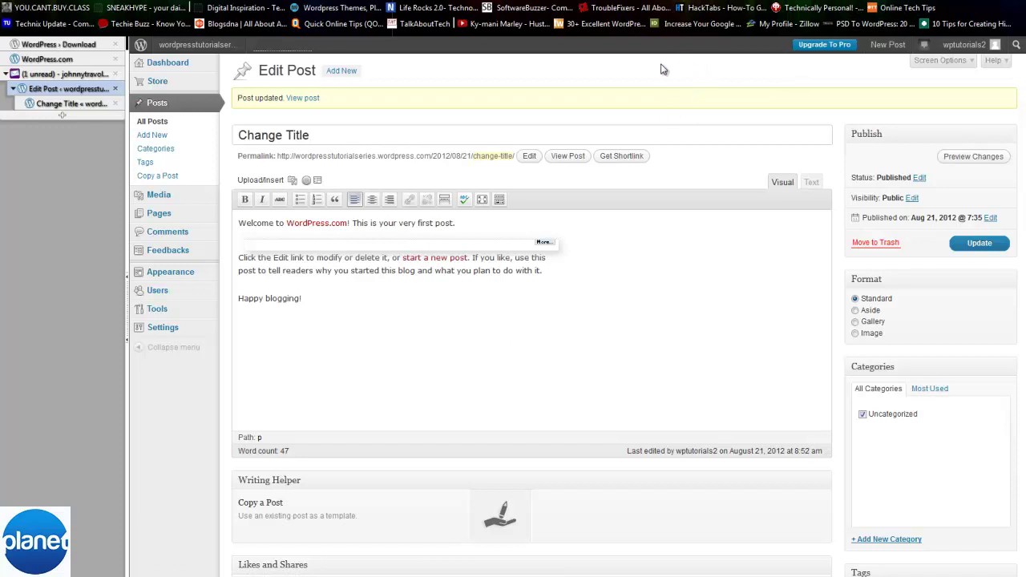
{"action": "scroll", "coordinate": [659, 71], "scroll_direction": "down", "scroll_amount": 3}
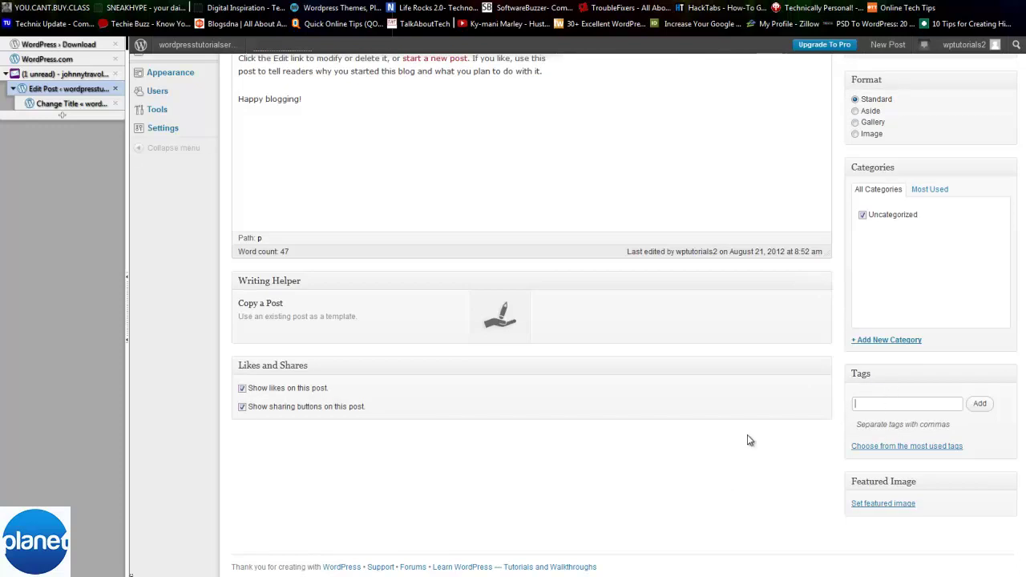
{"action": "left_click", "coordinate": [718, 447]}
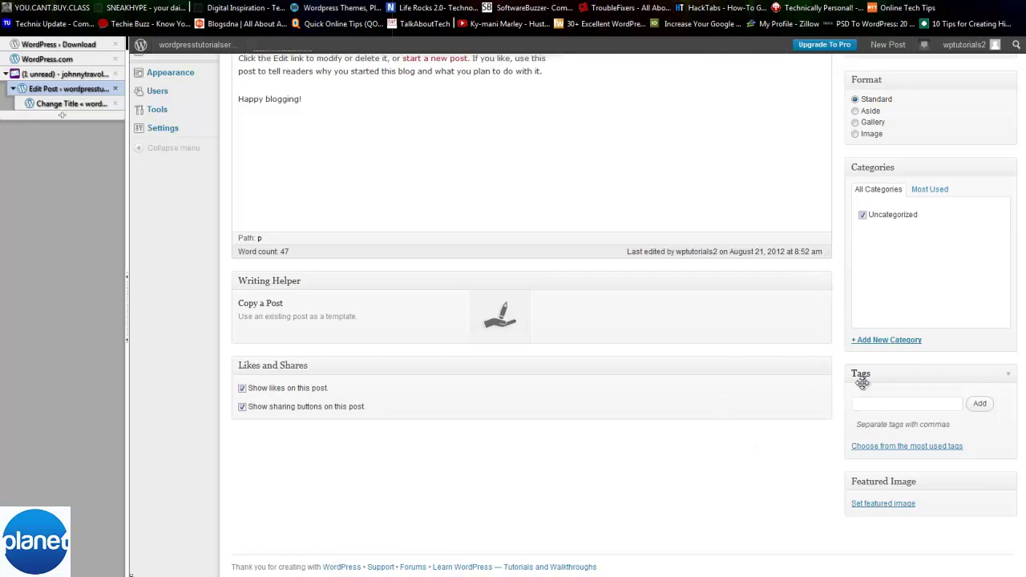
{"action": "left_click", "coordinate": [878, 505]}
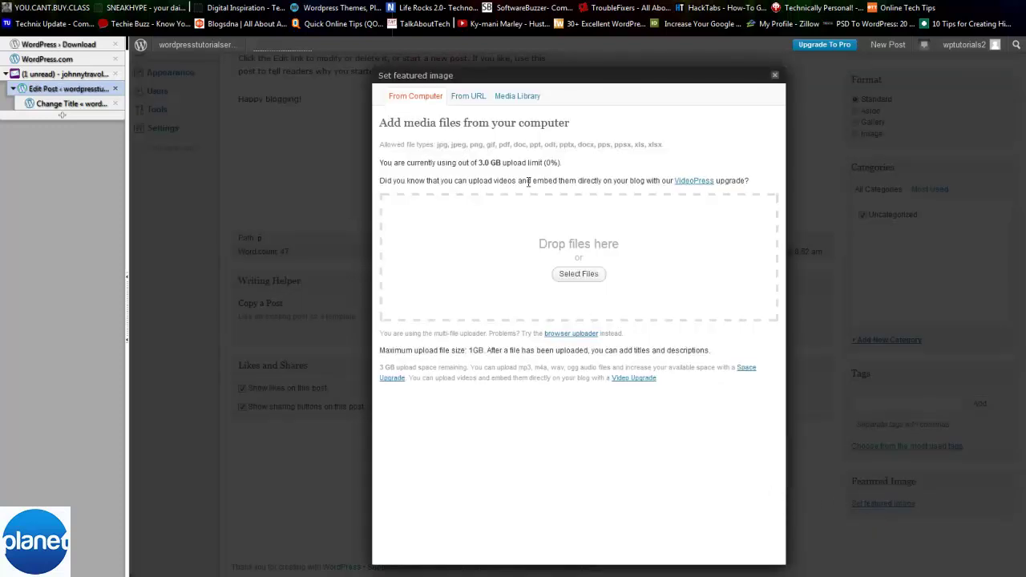
- Upload image 4.jpg from the DTOP folder and set it as the post's featured image
{"action": "left_click", "coordinate": [579, 273]}
{"action": "scroll", "coordinate": [473, 283], "scroll_direction": "down", "scroll_amount": 3}
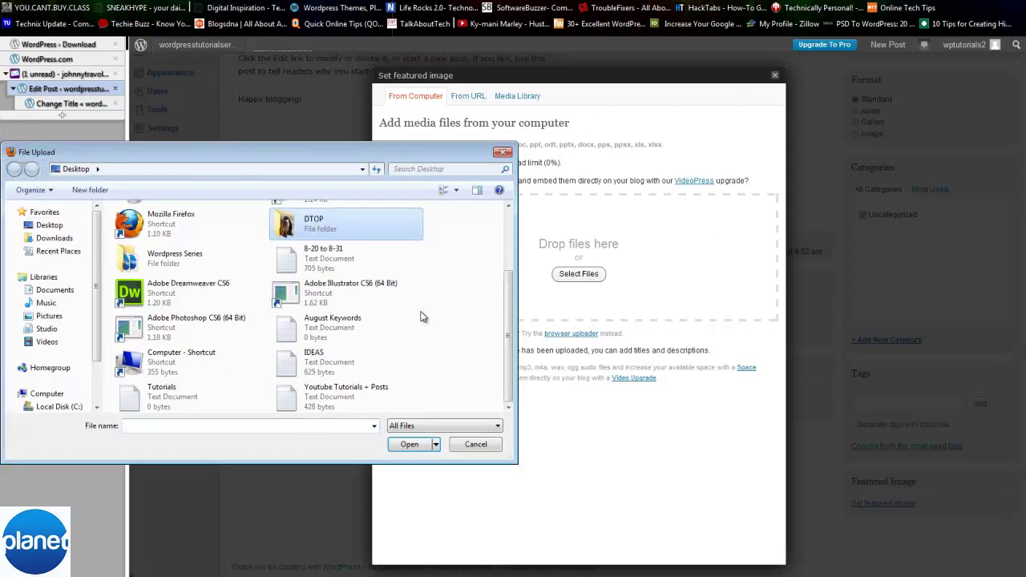
{"action": "scroll", "coordinate": [377, 337], "scroll_direction": "up", "scroll_amount": 3}
{"action": "double_click", "coordinate": [360, 330]}
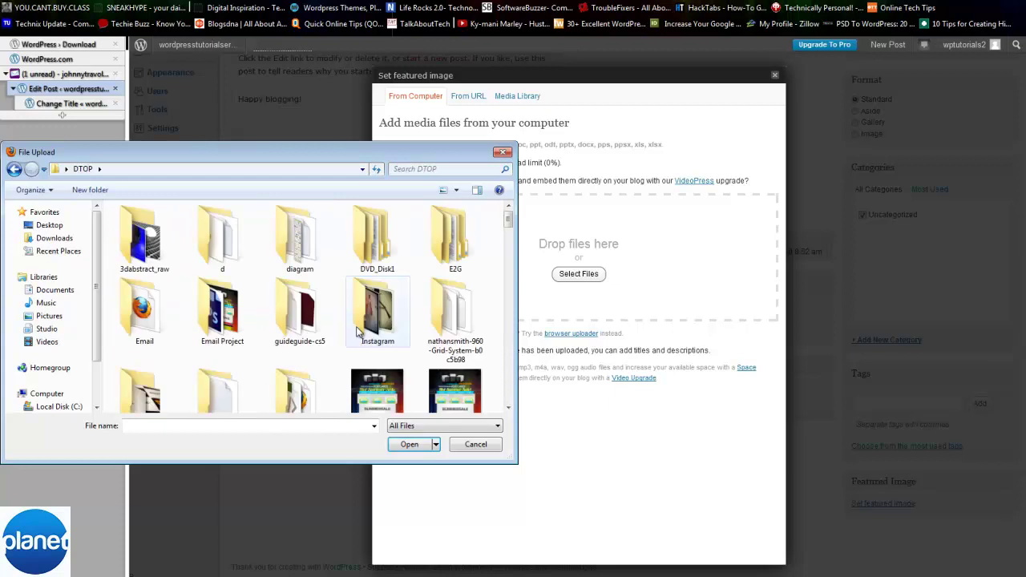
{"action": "scroll", "coordinate": [358, 332], "scroll_direction": "down", "scroll_amount": 2}
{"action": "double_click", "coordinate": [370, 289]}
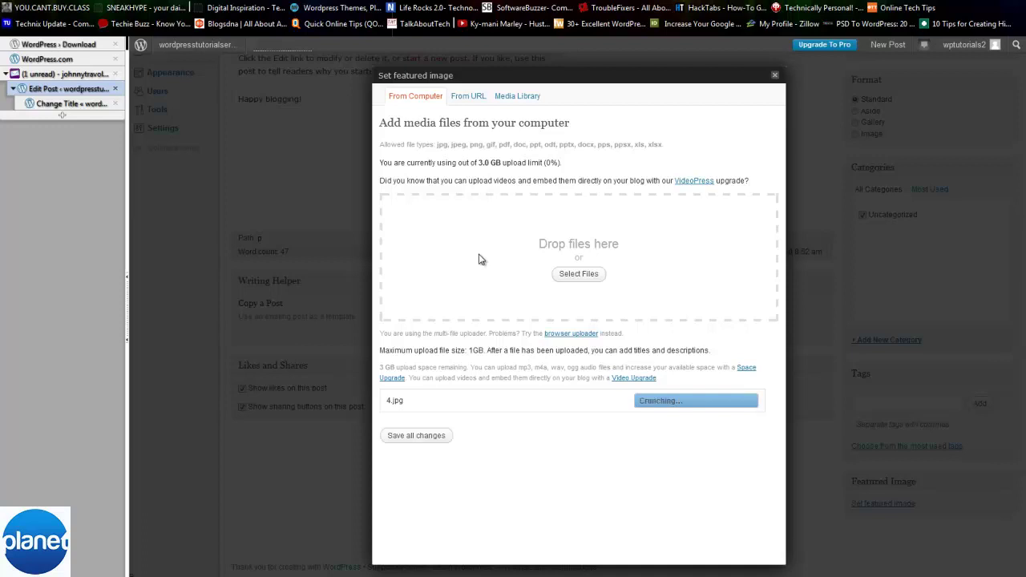
{"action": "scroll", "coordinate": [581, 395], "scroll_direction": "down", "scroll_amount": 2}
{"action": "left_click", "coordinate": [606, 527]}
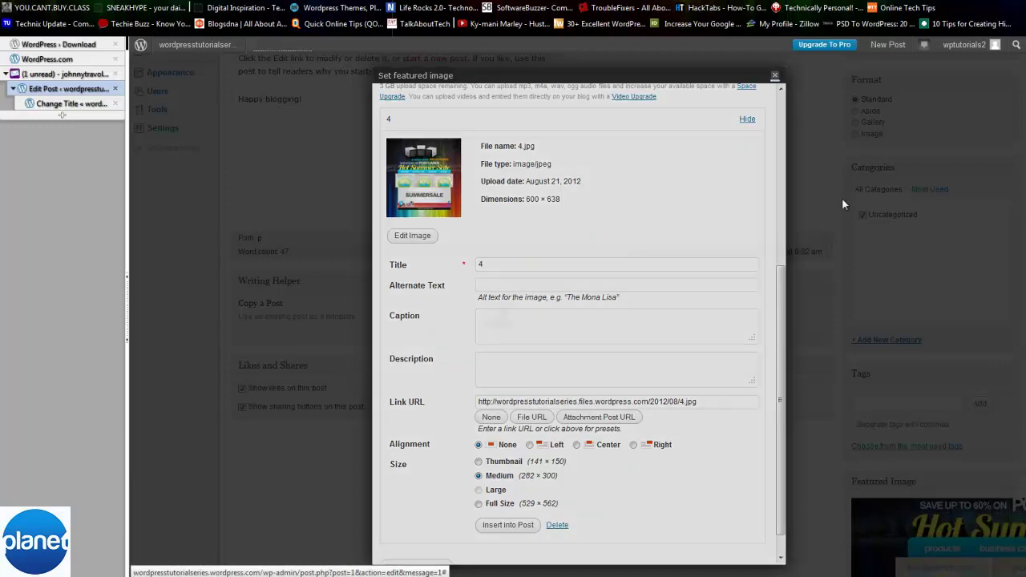
{"action": "left_click", "coordinate": [842, 197]}
{"action": "scroll", "coordinate": [892, 435], "scroll_direction": "down", "scroll_amount": 3}
{"action": "scroll", "coordinate": [881, 433], "scroll_direction": "down", "scroll_amount": 1}
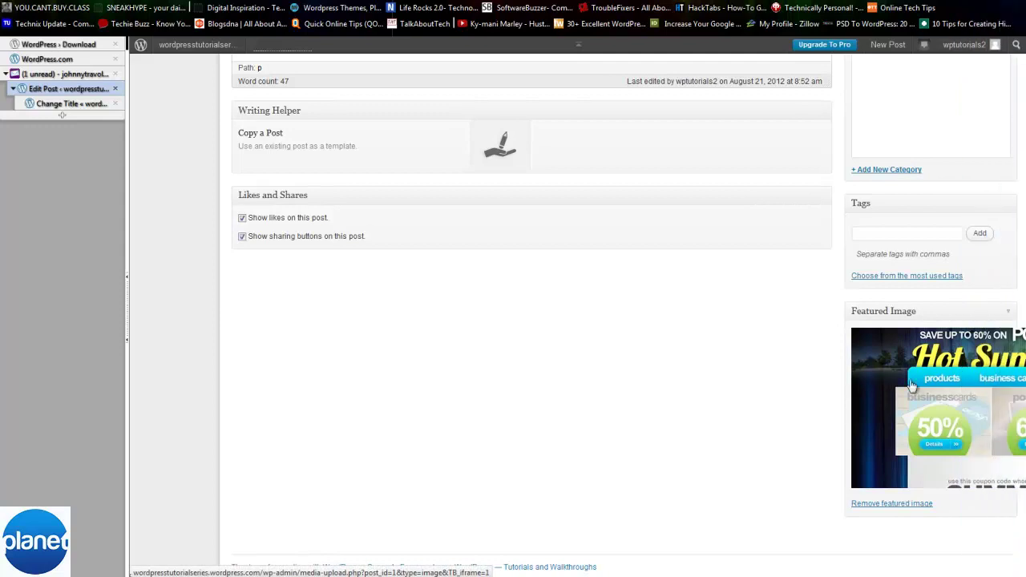
{"action": "scroll", "coordinate": [961, 493], "scroll_direction": "up", "scroll_amount": 5}
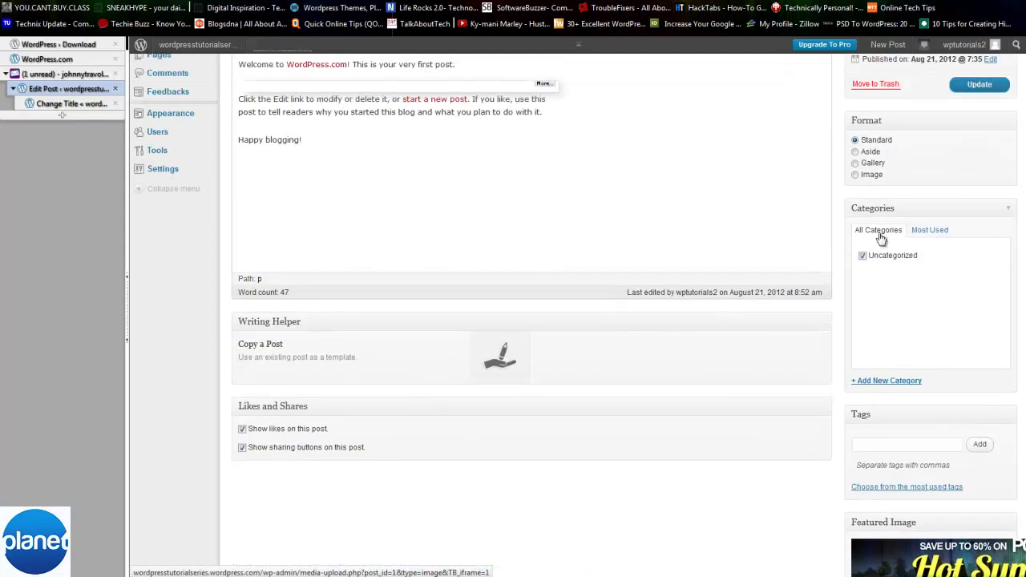
- On the live blog, open the Change Title post from the home page, then return home
{"action": "left_click", "coordinate": [74, 104]}
{"action": "scroll", "coordinate": [451, 122], "scroll_direction": "up", "scroll_amount": 3}
{"action": "left_click", "coordinate": [506, 282]}
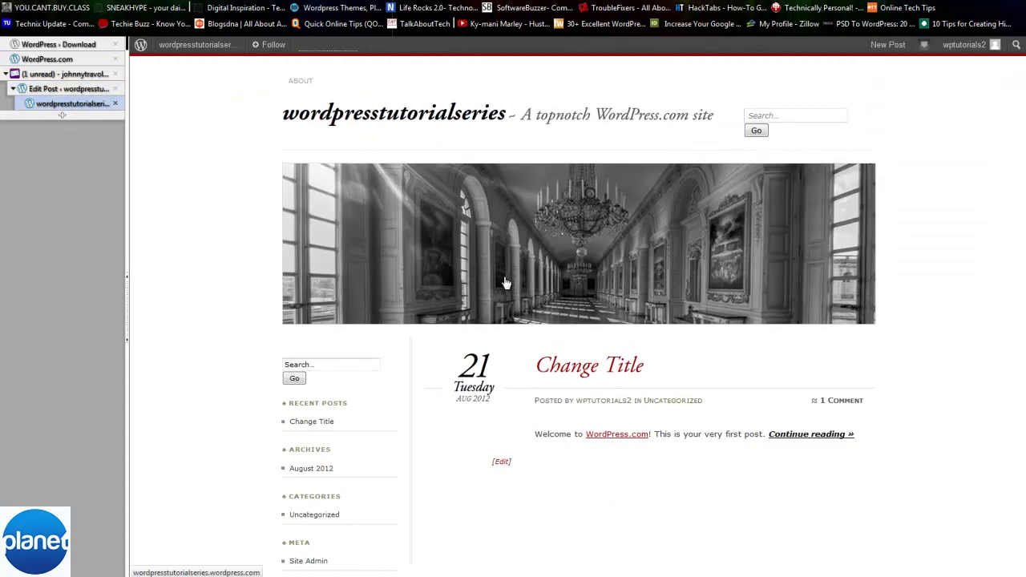
{"action": "left_click", "coordinate": [617, 375]}
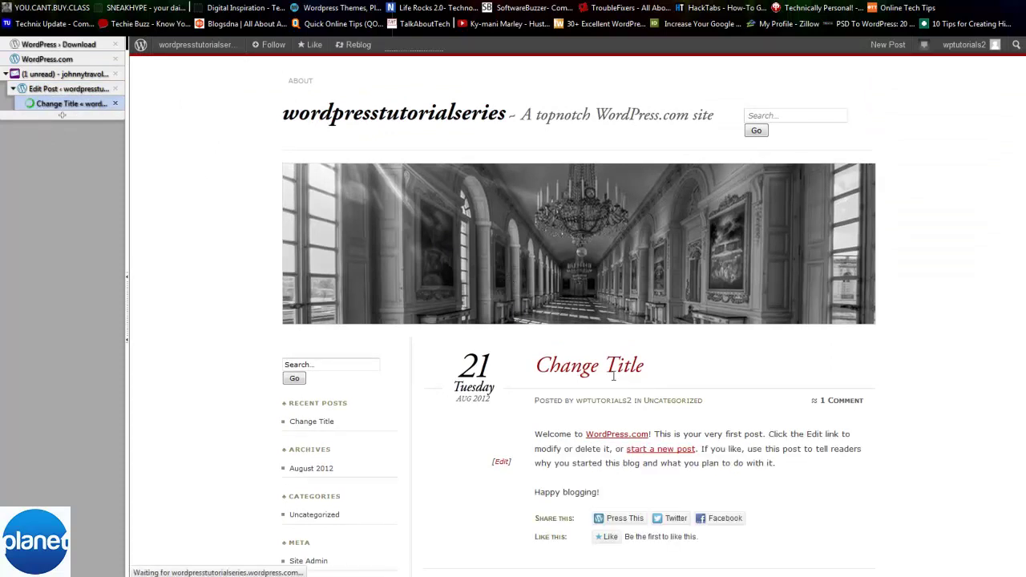
{"action": "scroll", "coordinate": [613, 378], "scroll_direction": "down", "scroll_amount": 4}
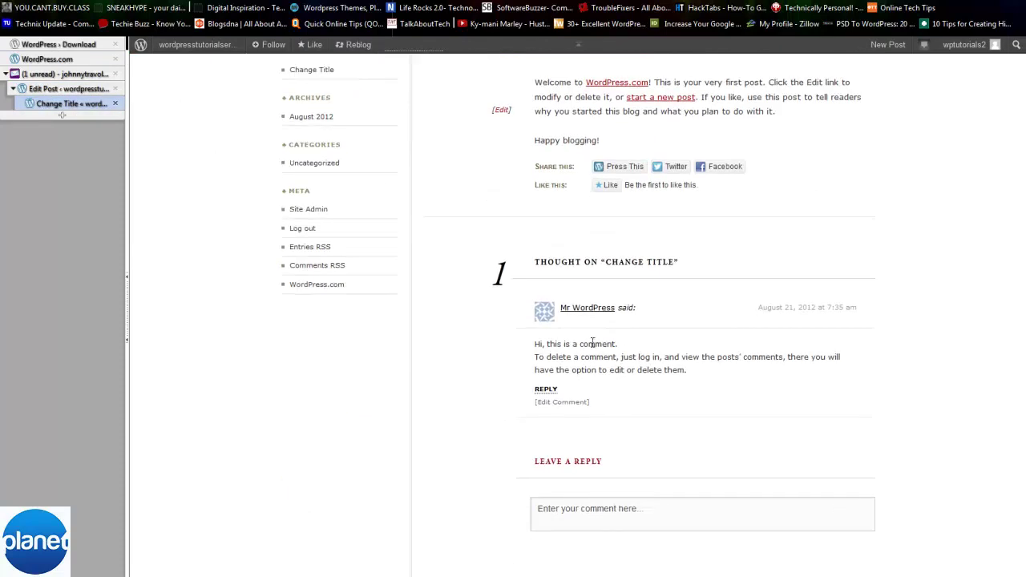
{"action": "scroll", "coordinate": [554, 185], "scroll_direction": "up", "scroll_amount": 4}
{"action": "left_click", "coordinate": [487, 186]}
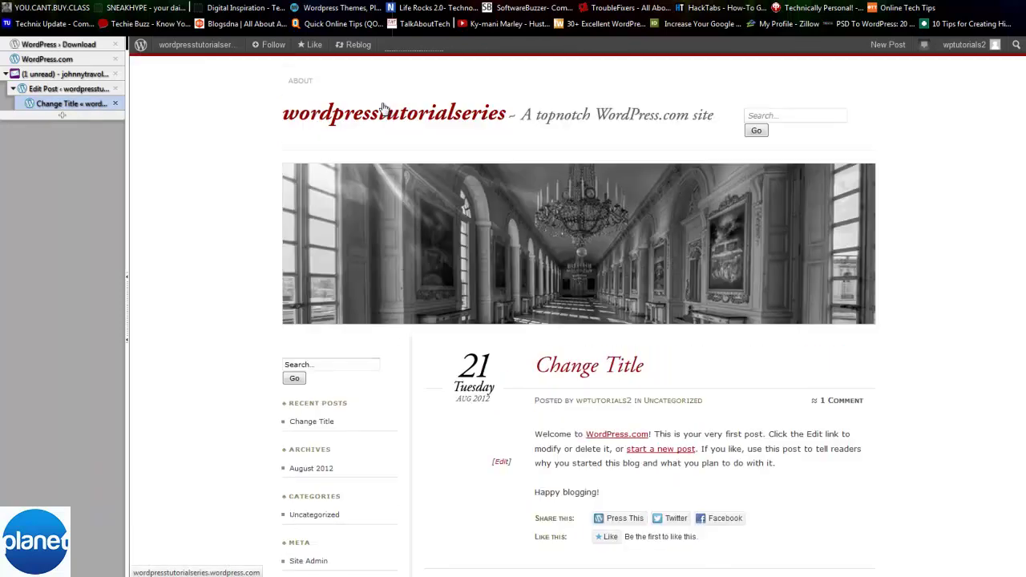
{"action": "left_click", "coordinate": [377, 110]}
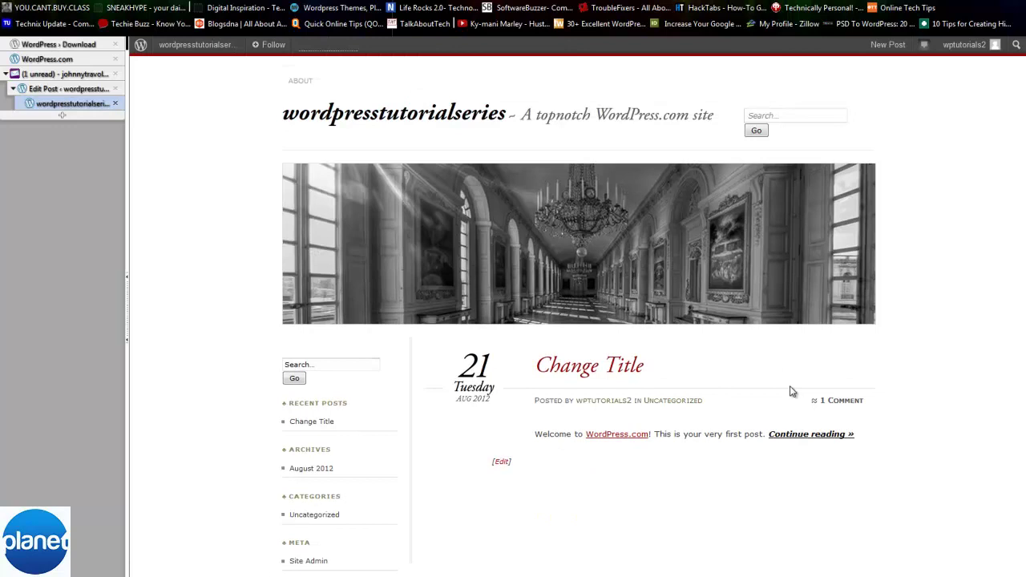
{"action": "left_click", "coordinate": [773, 308]}
- Return to the Change Title Edit Post page and bring up the Users, Tools and Settings flyouts
{"action": "left_click", "coordinate": [67, 89]}
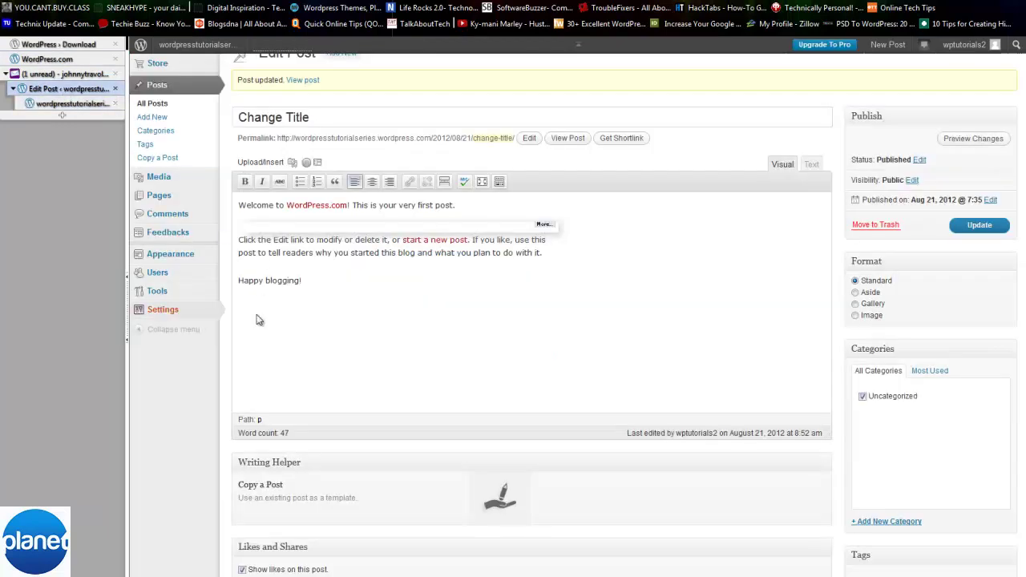
{"action": "mouse_move", "coordinate": [155, 277]}
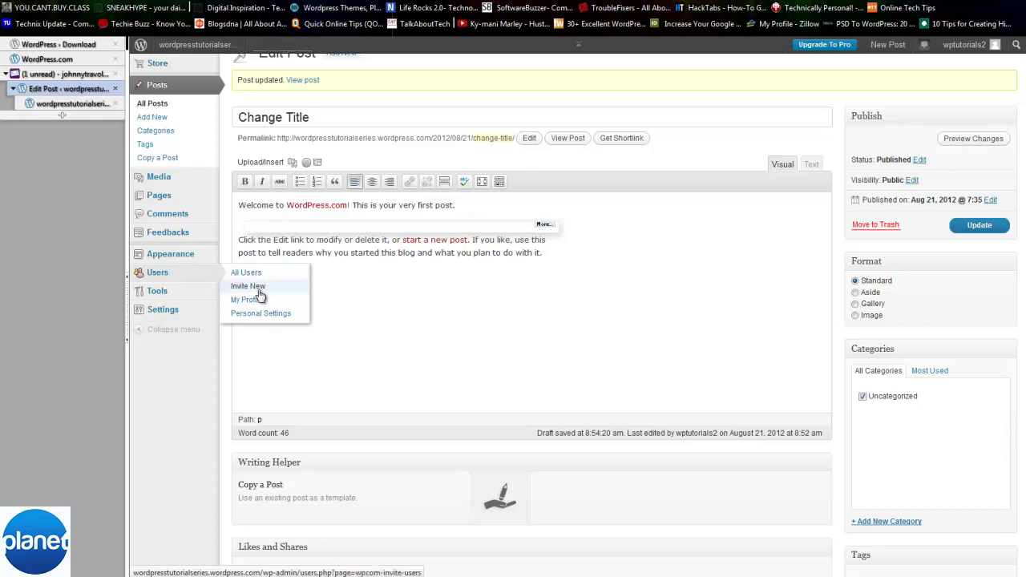
{"action": "mouse_move", "coordinate": [202, 290]}
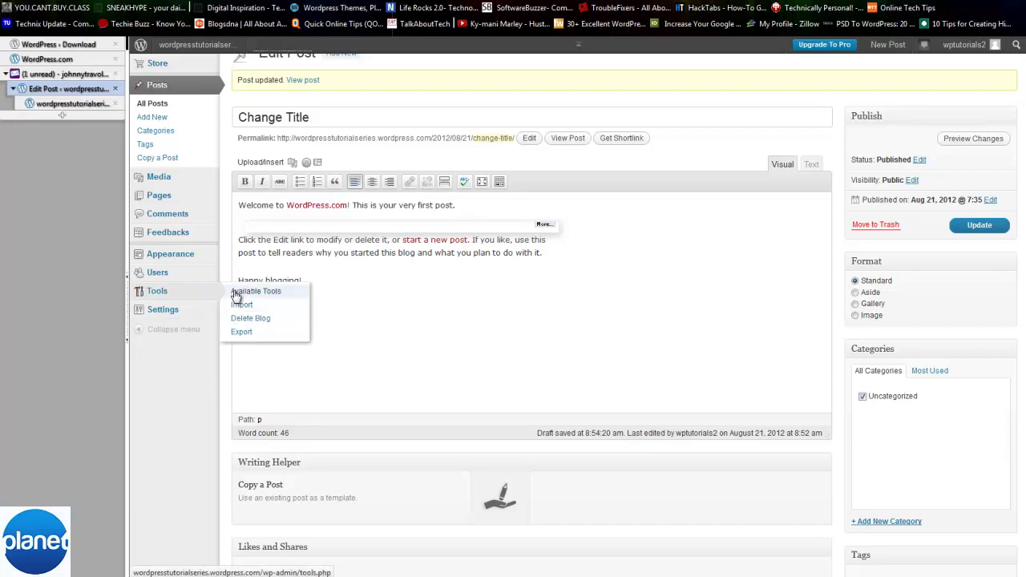
{"action": "mouse_move", "coordinate": [207, 315]}
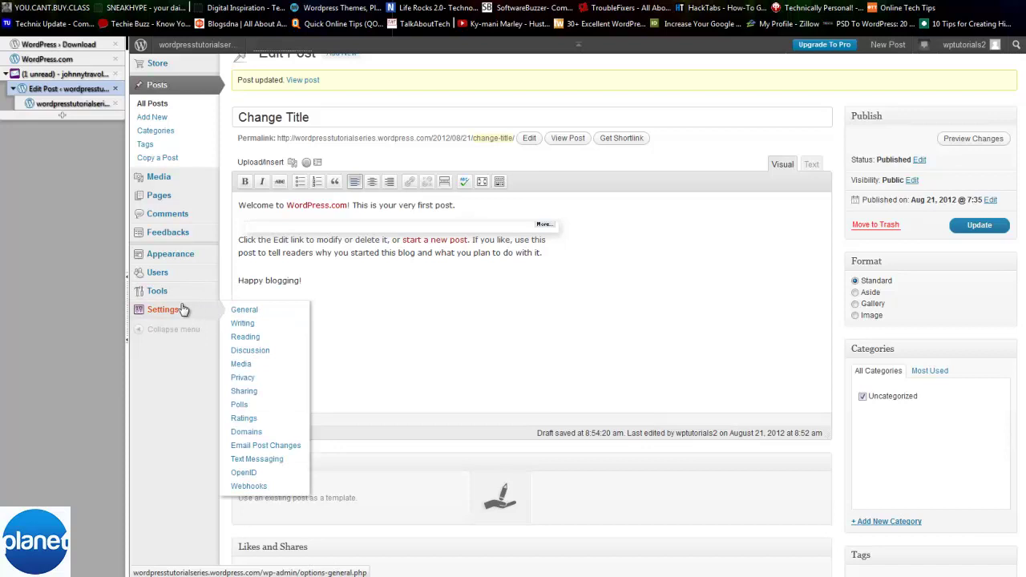
- Review the Site Title and Tagline in General Settings, then go to Writing Settings
{"action": "left_click", "coordinate": [250, 315]}
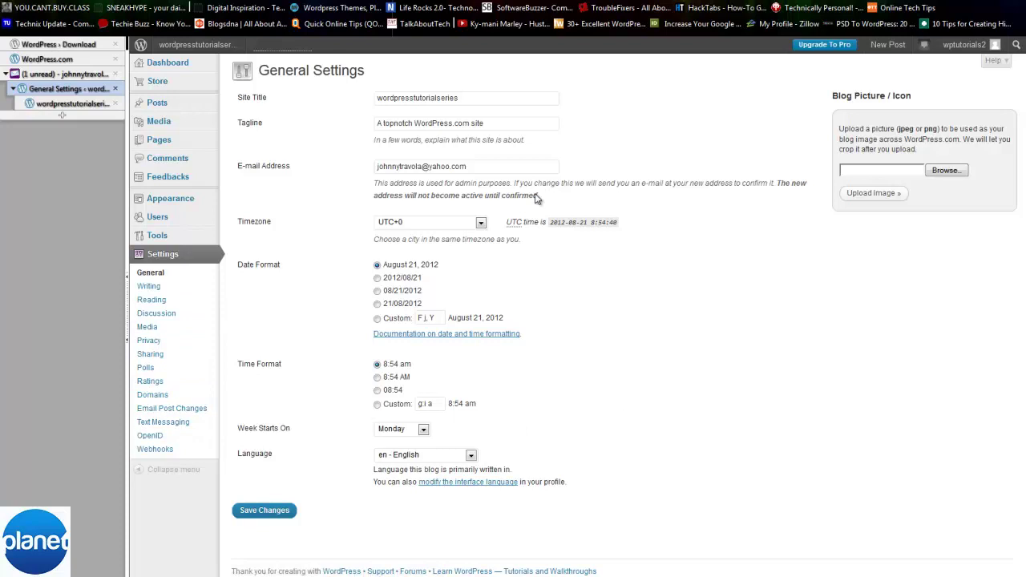
{"action": "left_click_drag", "start_coordinate": [461, 95], "coordinate": [349, 84]}
{"action": "left_click", "coordinate": [425, 89]}
{"action": "left_click_drag", "start_coordinate": [510, 120], "coordinate": [276, 133]}
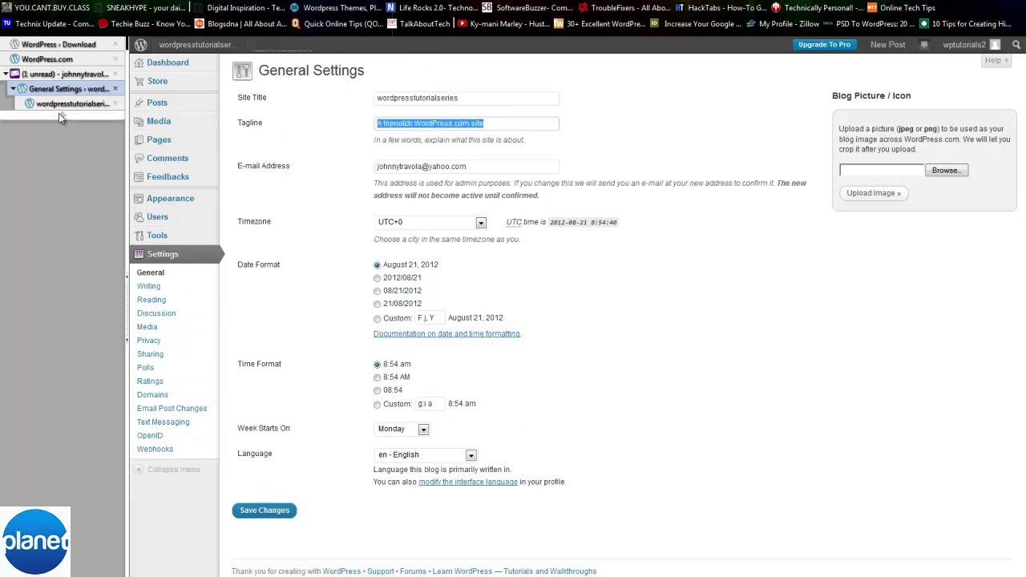
{"action": "left_click", "coordinate": [64, 103]}
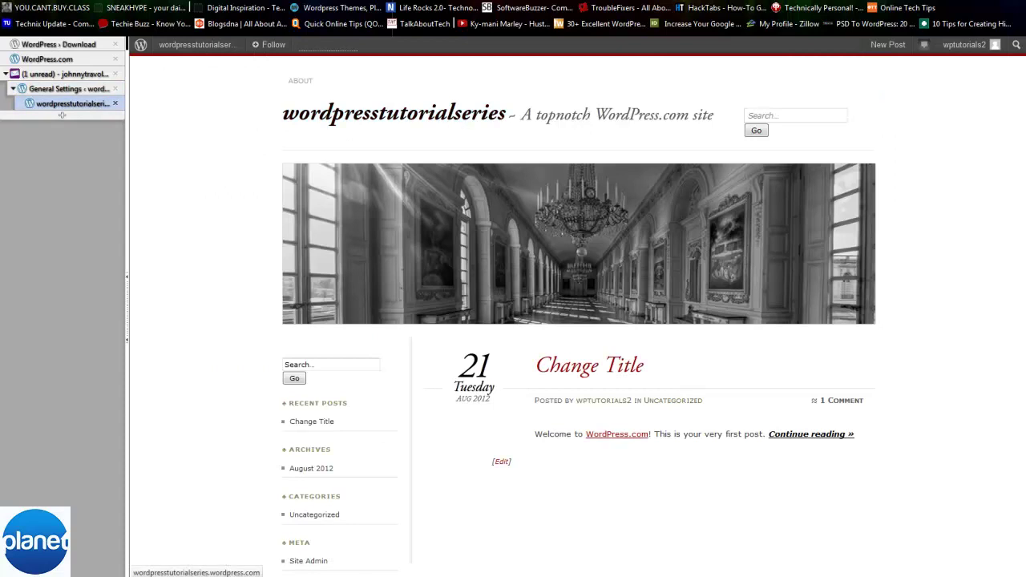
{"action": "left_click", "coordinate": [93, 91]}
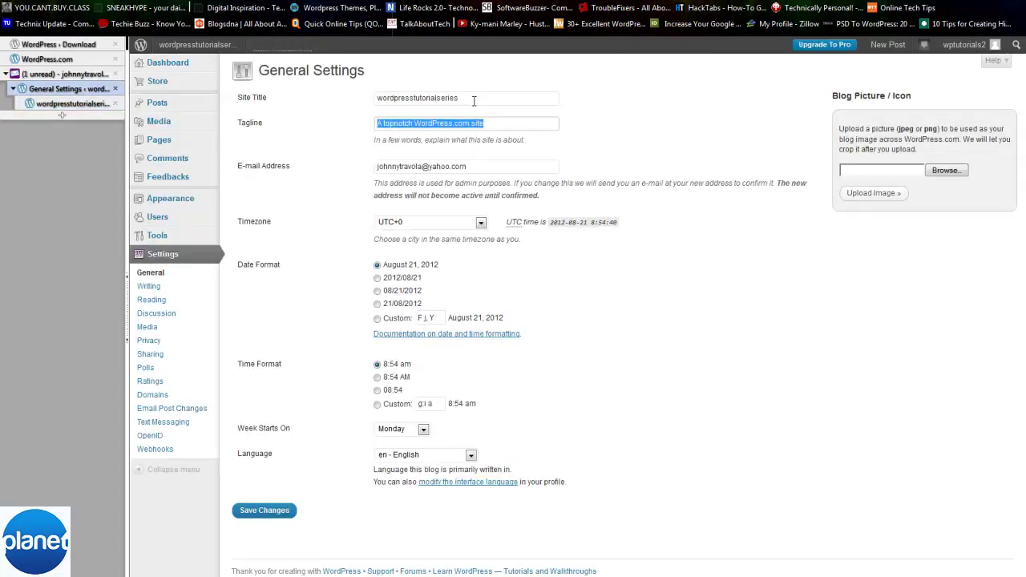
{"action": "left_click", "coordinate": [561, 178]}
{"action": "left_click", "coordinate": [539, 171]}
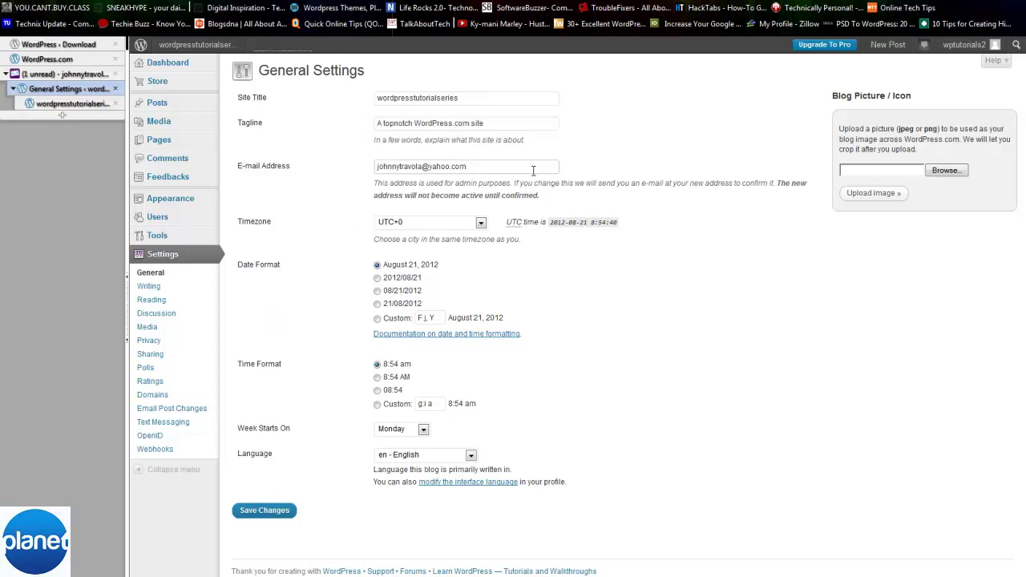
{"action": "left_click", "coordinate": [142, 286]}
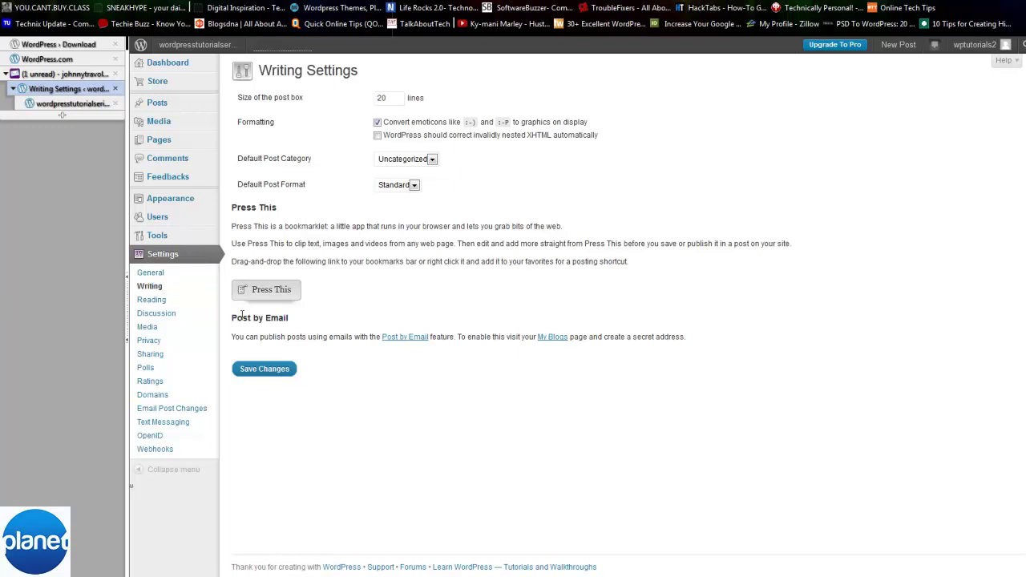
- Browse the Reading and Discussion settings pages, ending on Media Settings
{"action": "left_click", "coordinate": [175, 299]}
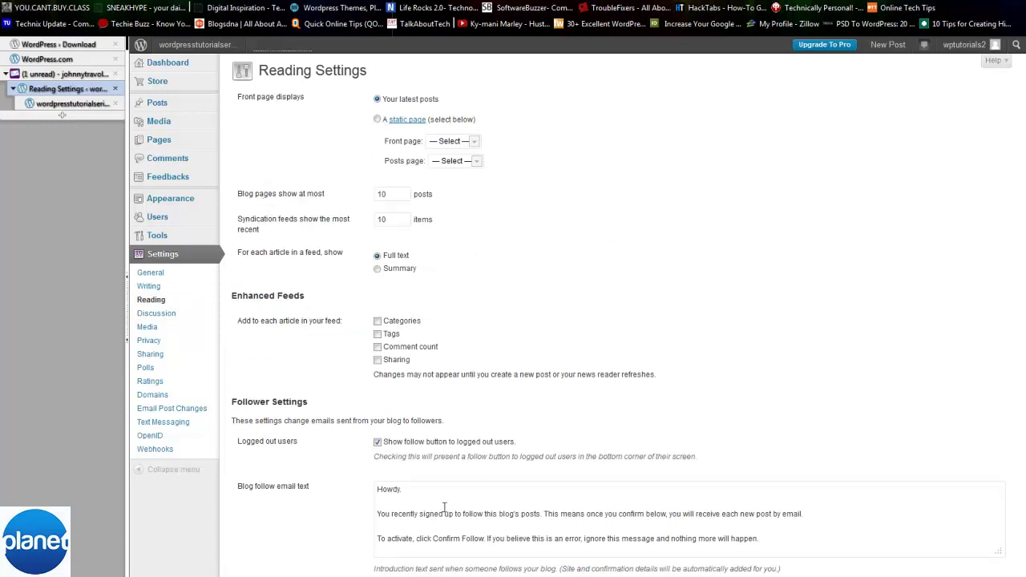
{"action": "scroll", "coordinate": [445, 507], "scroll_direction": "down", "scroll_amount": 5}
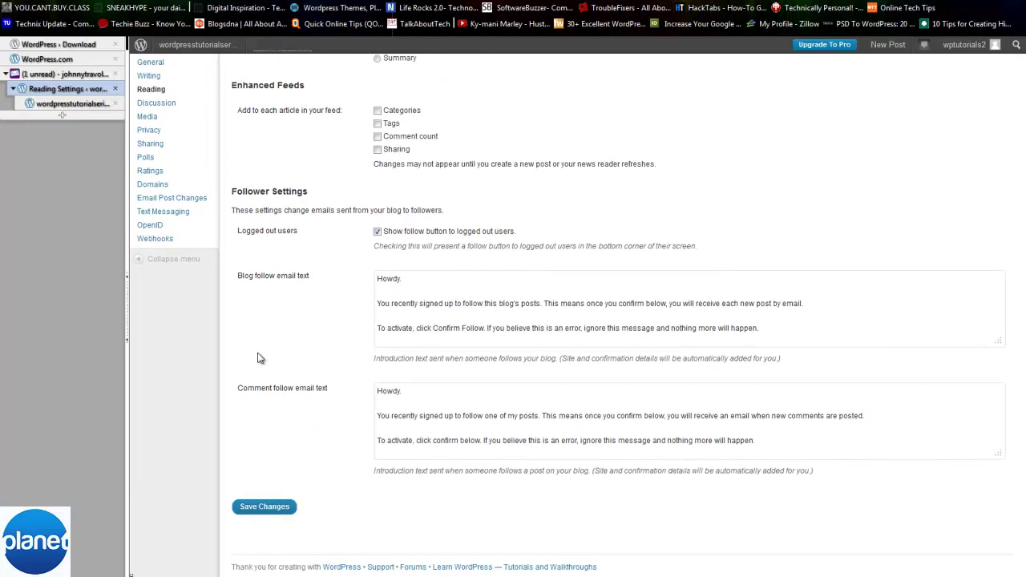
{"action": "scroll", "coordinate": [224, 273], "scroll_direction": "up", "scroll_amount": 2}
{"action": "left_click", "coordinate": [160, 177]}
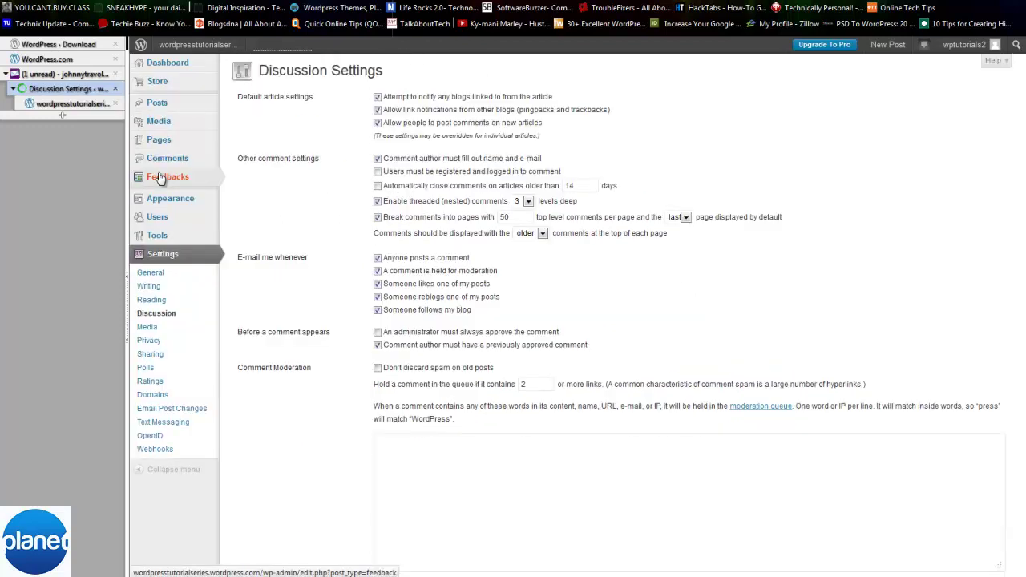
{"action": "left_click", "coordinate": [158, 328]}
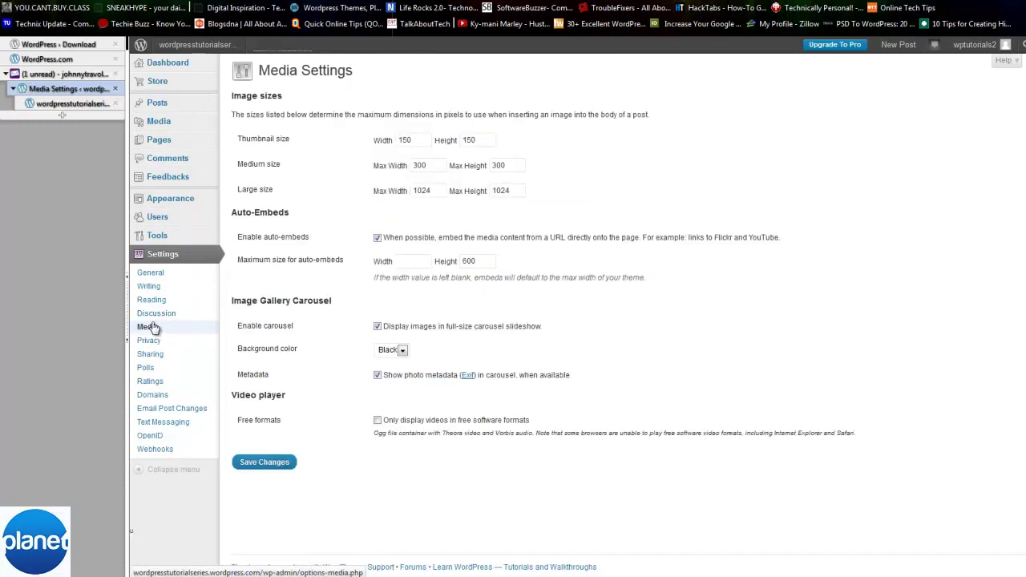
{"action": "left_click", "coordinate": [152, 327]}
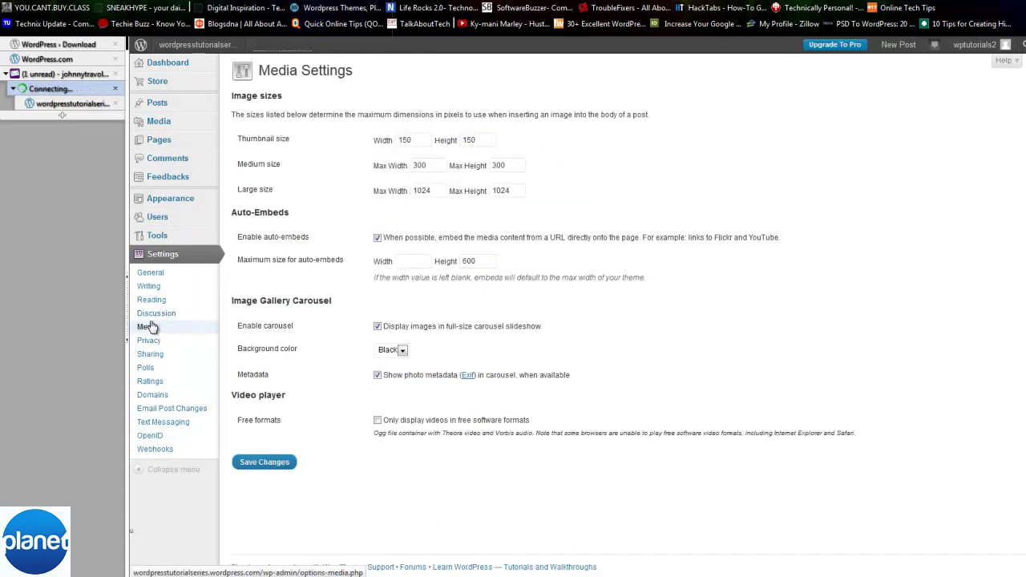